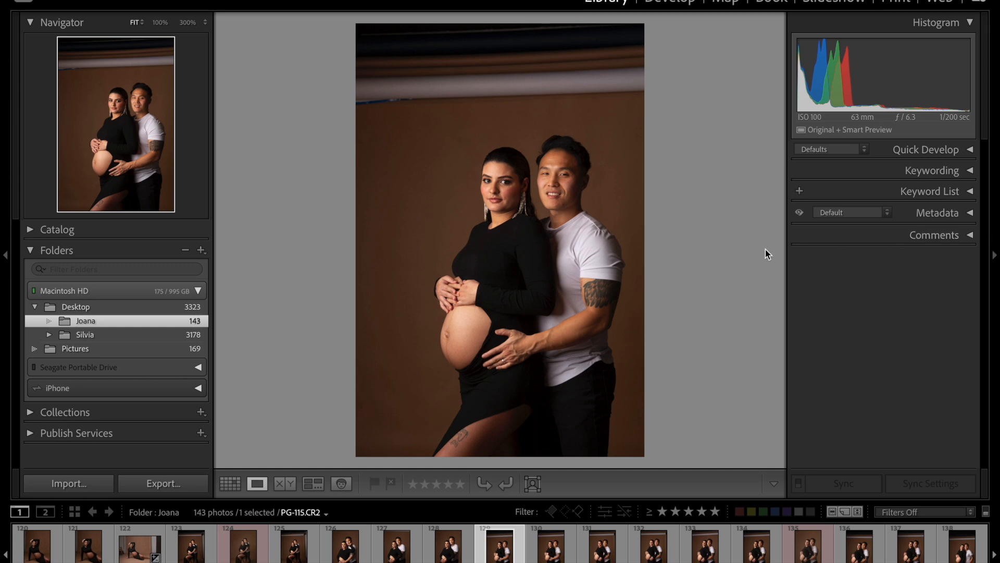
Step: Select photo PG-109.CR2 of the woman reclining on the floor and open its masking options in the Develop module
left_click(140, 548)
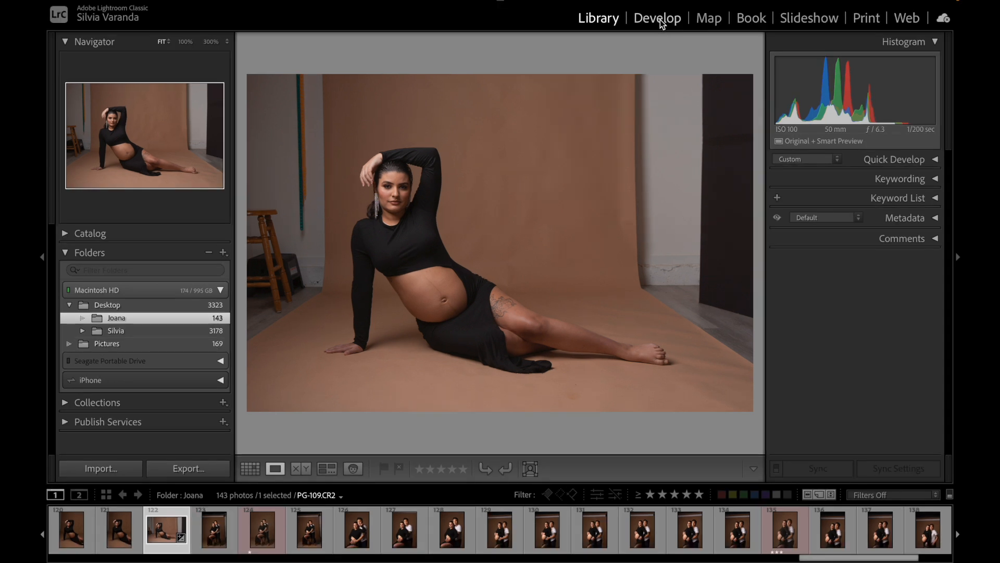
left_click(673, 2)
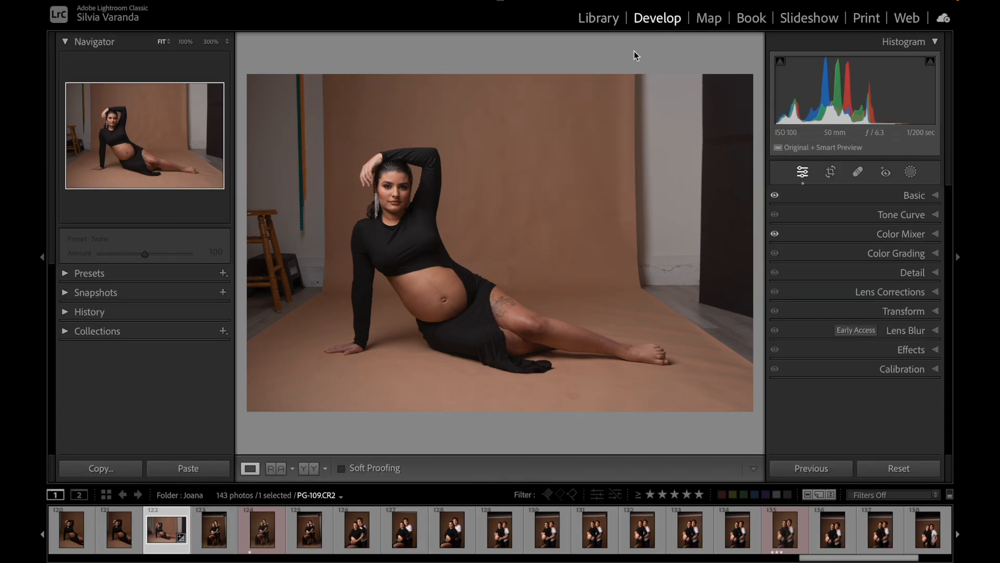
left_click(912, 176)
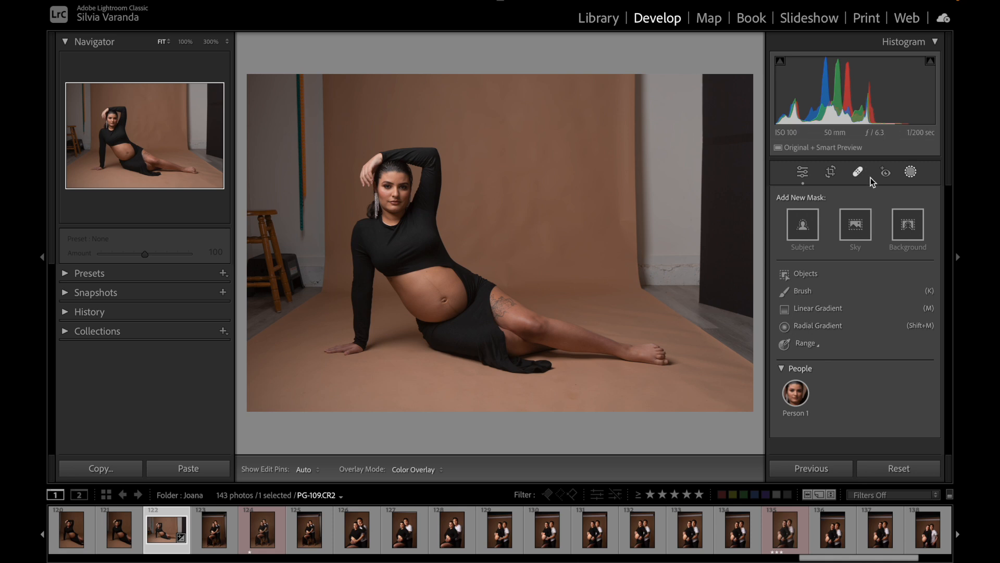
Step: Draw a large radial gradient mask around the woman and delete it
left_click(823, 327)
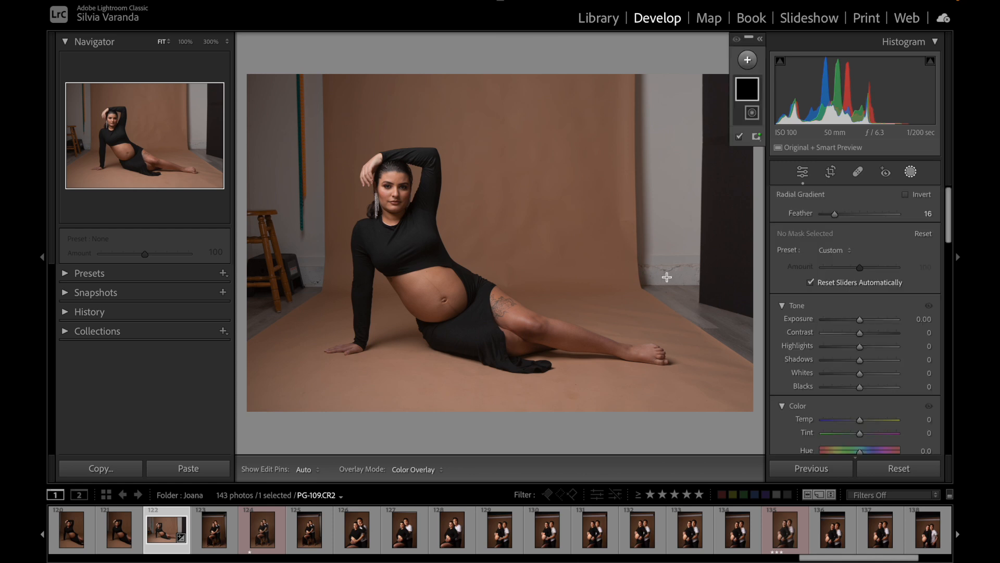
left_click_drag(388, 131, 537, 284)
left_click_drag(388, 132, 449, 233)
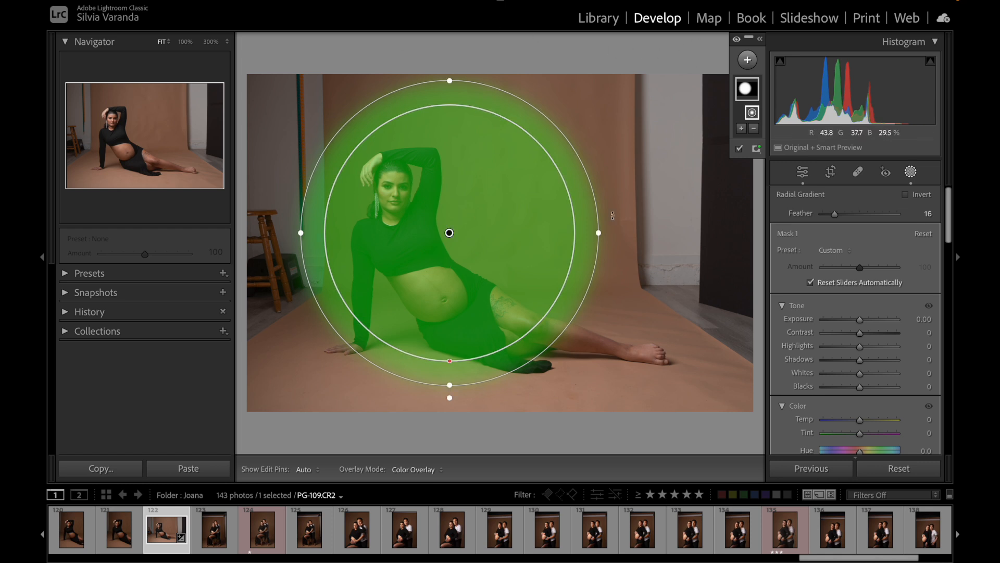
key("Delete")
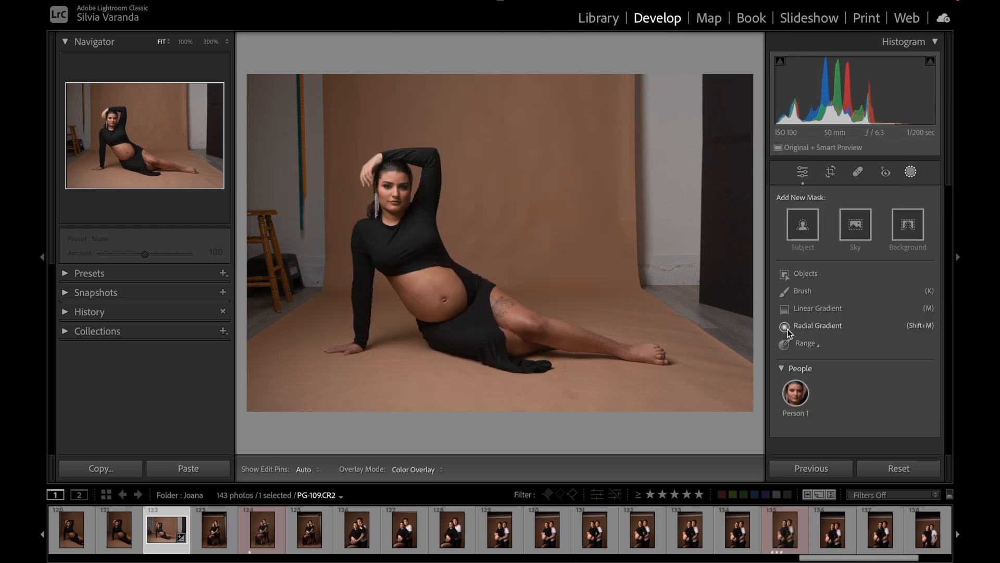
Step: Draw a linear gradient mask fading from the photo's upper part down past its lower edge, and delete all masks
left_click(825, 312)
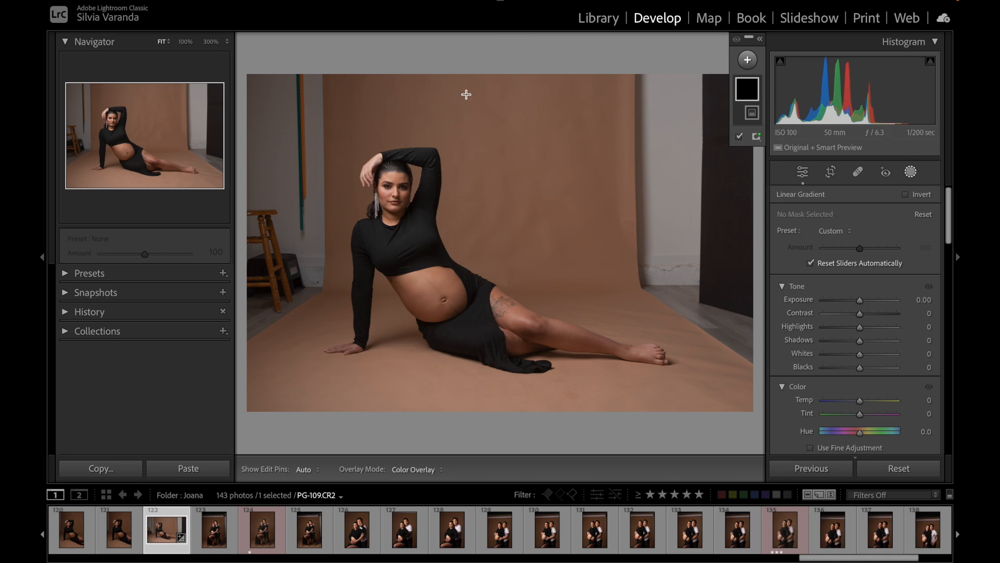
left_click_drag(420, 80, 423, 132)
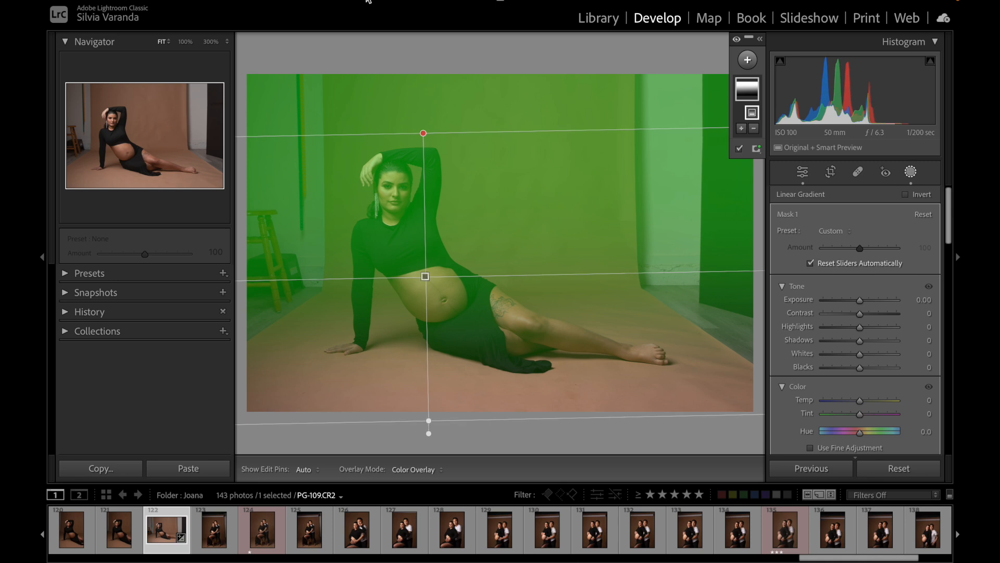
mouse_move(370, 1)
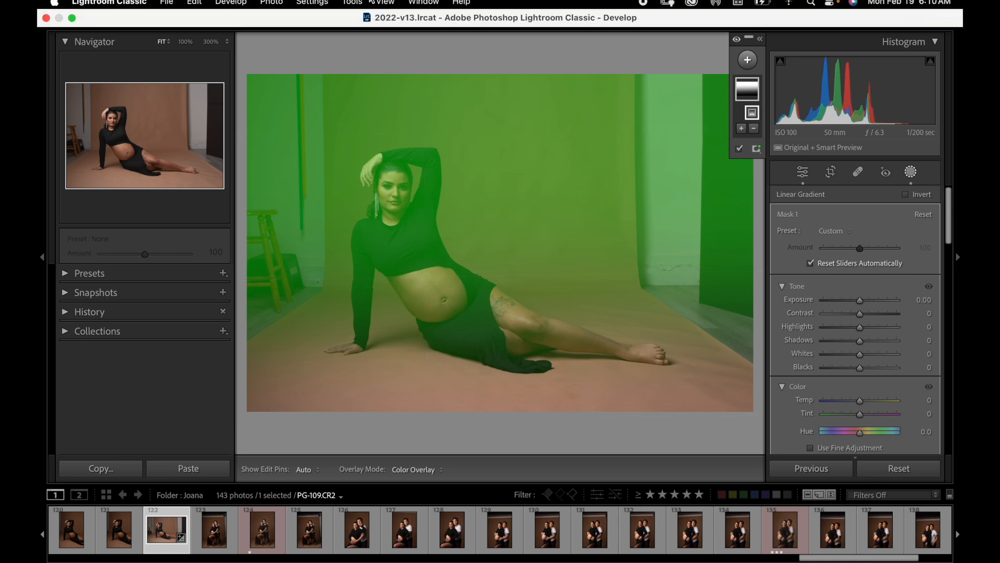
right_click(492, 160)
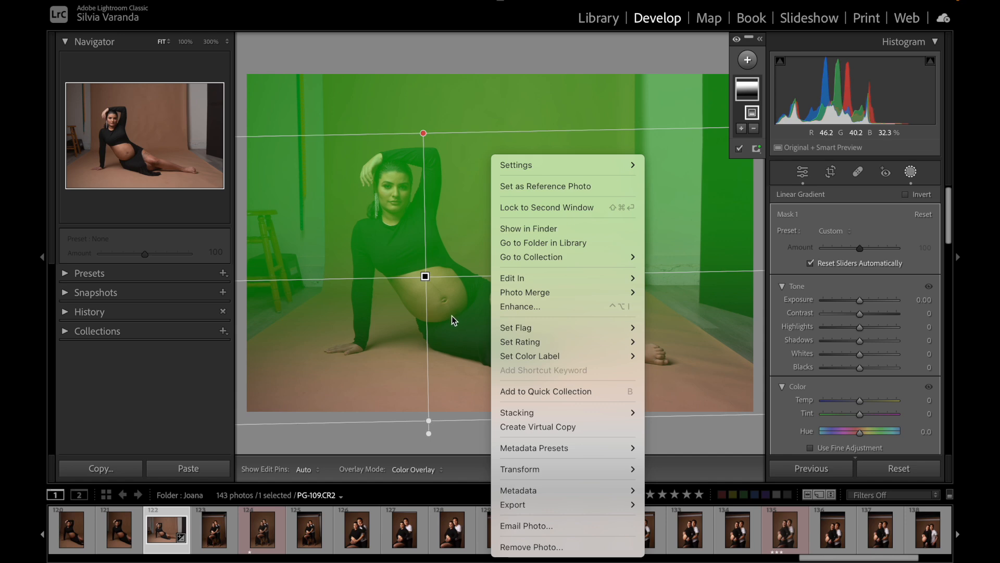
left_click(469, 235)
right_click(751, 84)
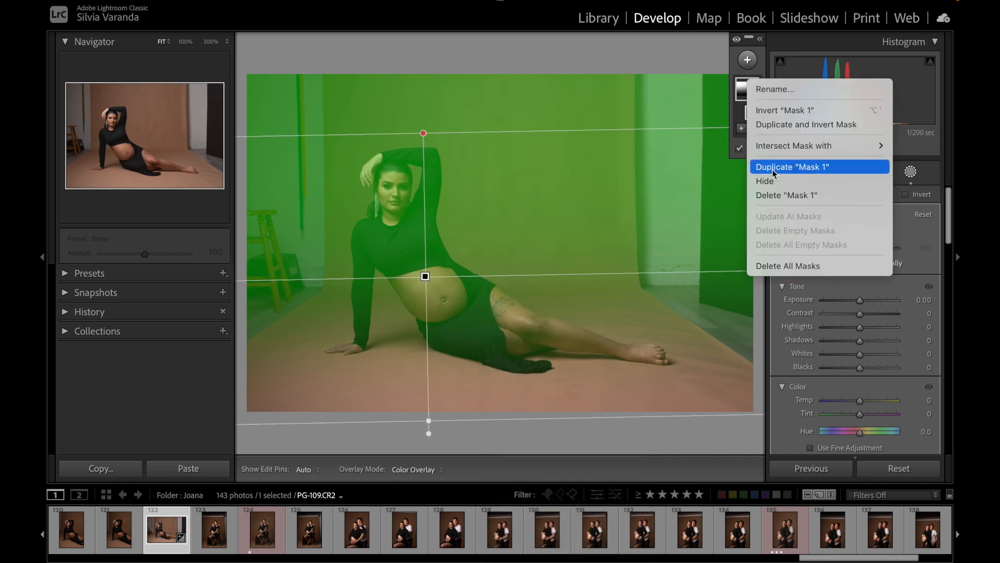
left_click(758, 266)
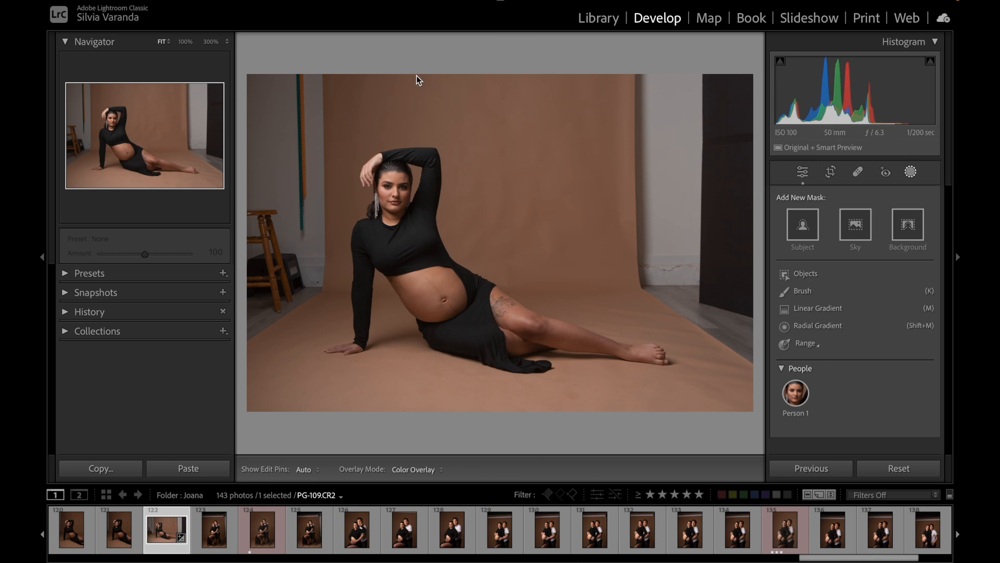
Step: Draw a linear gradient mask fading from the photo's left edge rightward, and recentre it over the middle of the photo
left_click(819, 309)
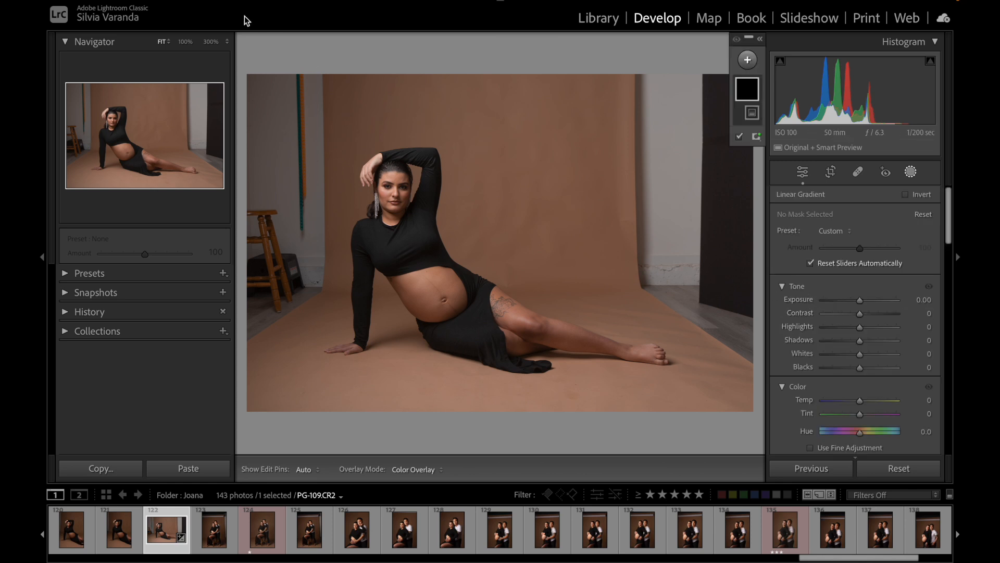
left_click(238, 185)
left_click_drag(242, 178, 610, 181)
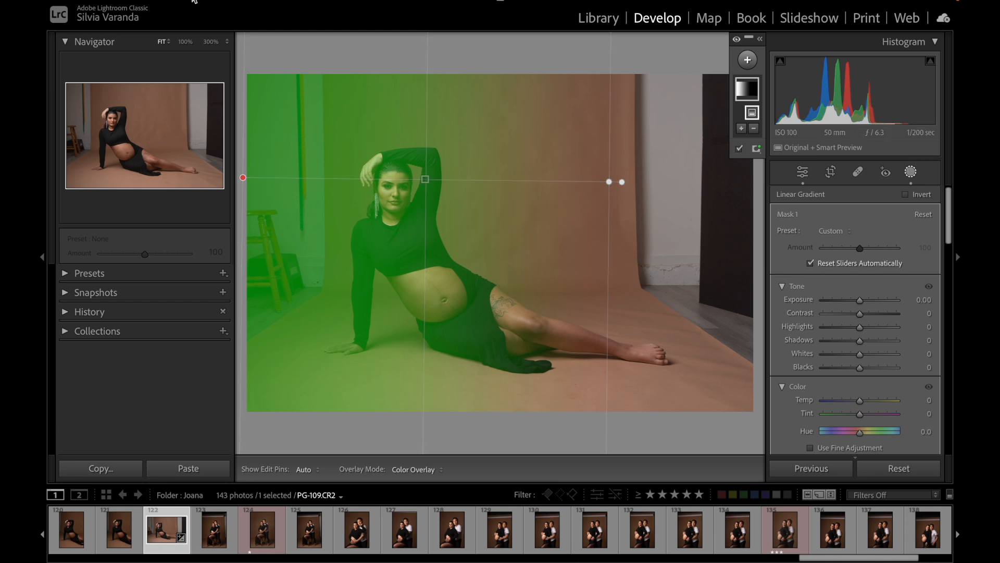
left_click_drag(438, 179, 502, 194)
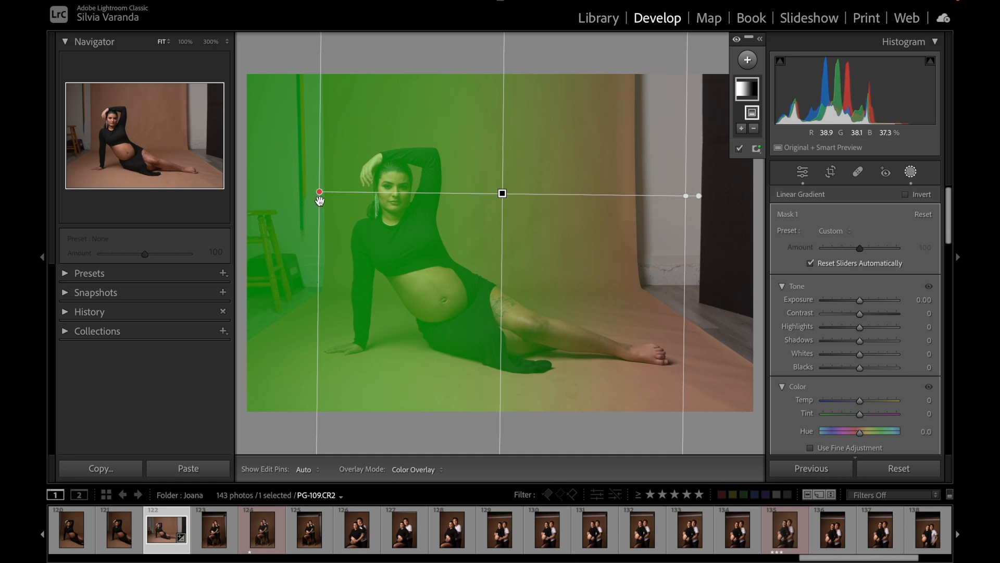
left_click_drag(502, 193, 474, 193)
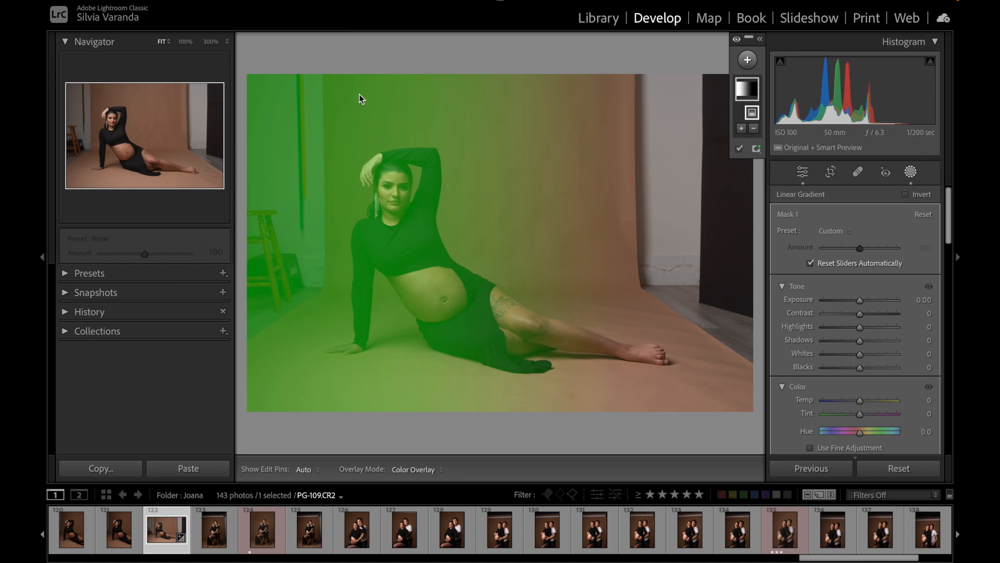
left_click_drag(652, 197, 659, 196)
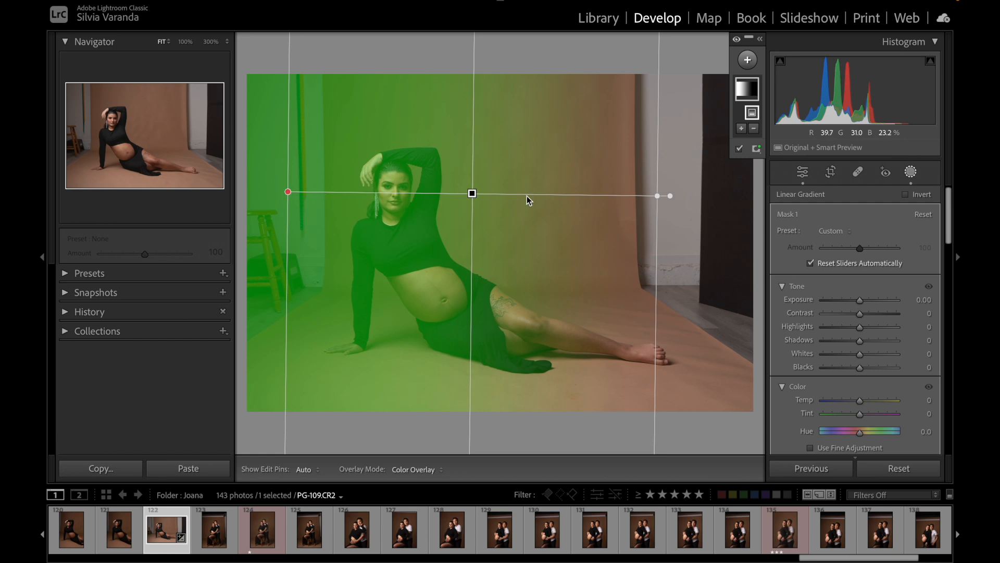
left_click_drag(473, 195, 485, 200)
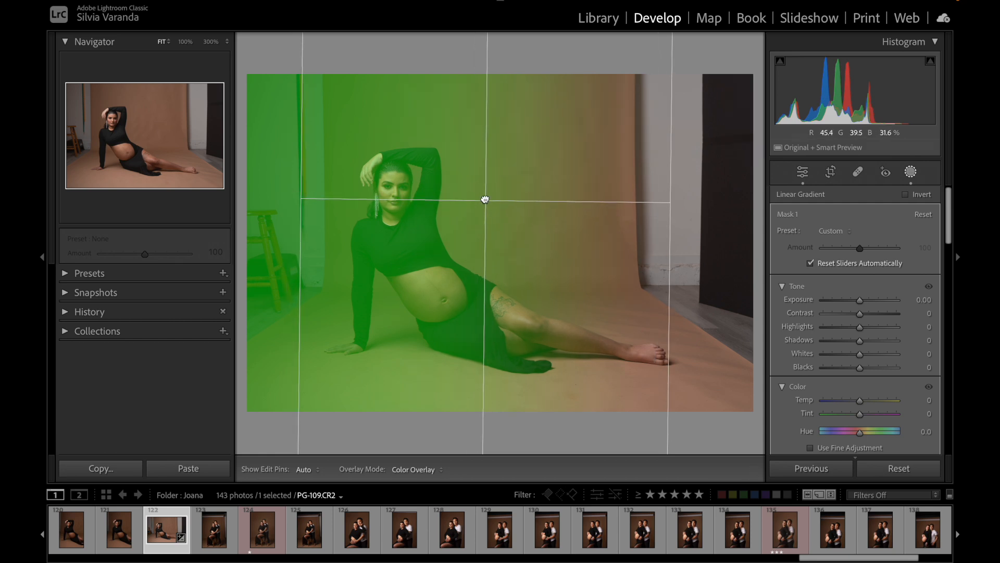
Step: Set the gradient mask's exposure to 4.00 and widen its fade toward the photo's right edge
left_click_drag(860, 300, 910, 304)
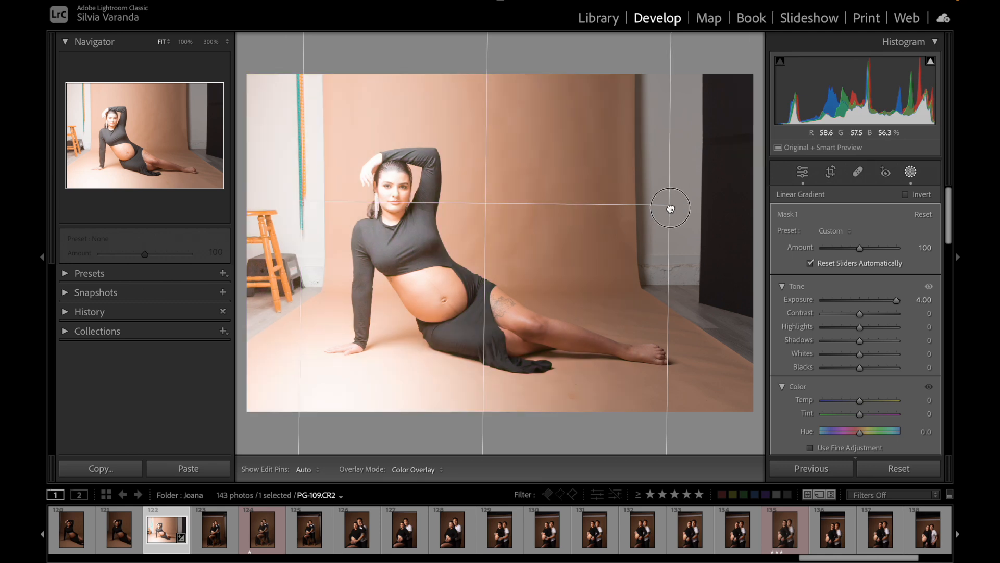
left_click_drag(671, 207, 719, 212)
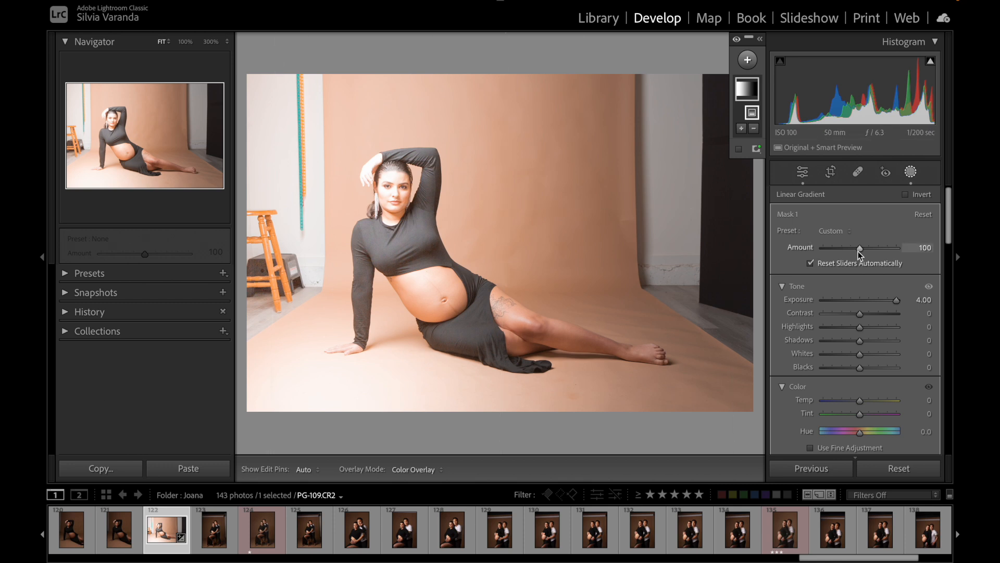
Step: Try mask amounts of 200, 10, 26, 39 and 44 on the brightened linear gradient
left_click_drag(861, 250, 906, 258)
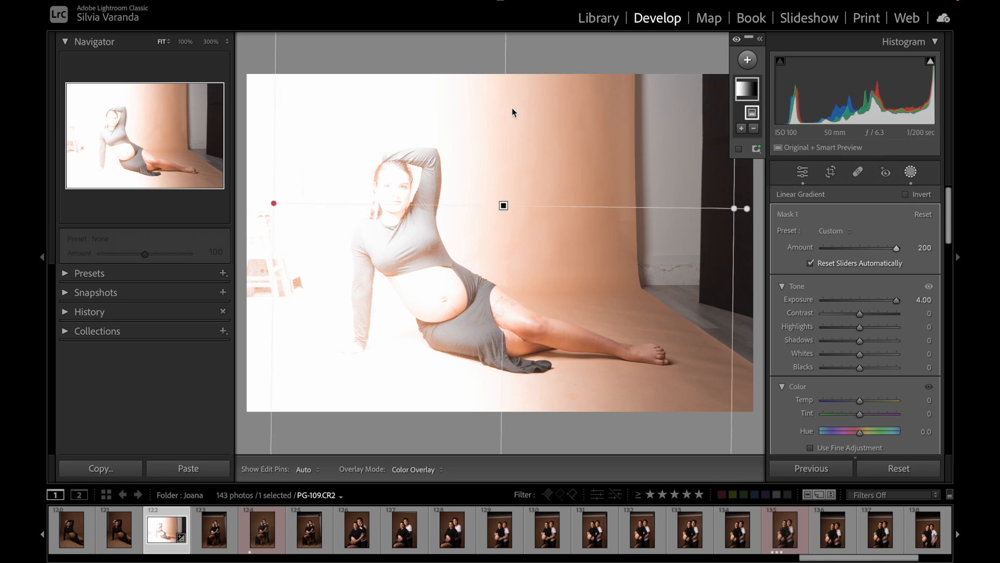
left_click_drag(895, 248, 828, 251)
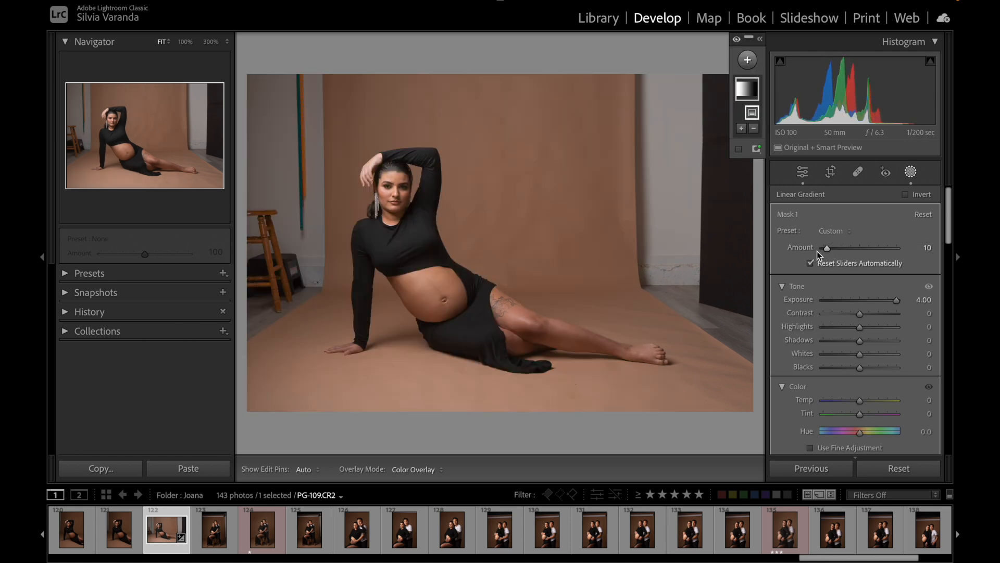
mouse_move(827, 249)
left_mouse_down()
mouse_move(816, 253)
mouse_move(833, 249)
left_mouse_up()
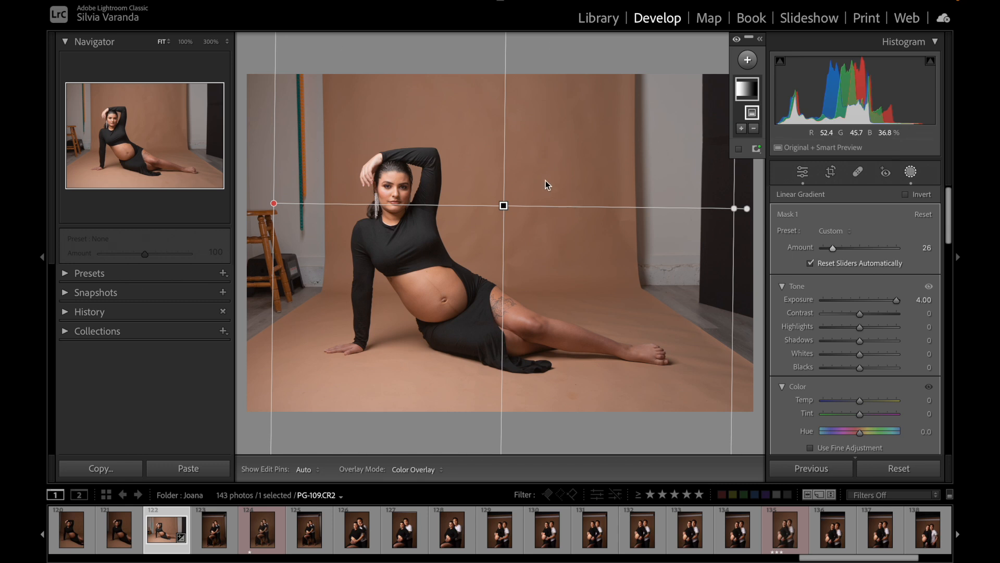
left_click_drag(832, 252, 840, 251)
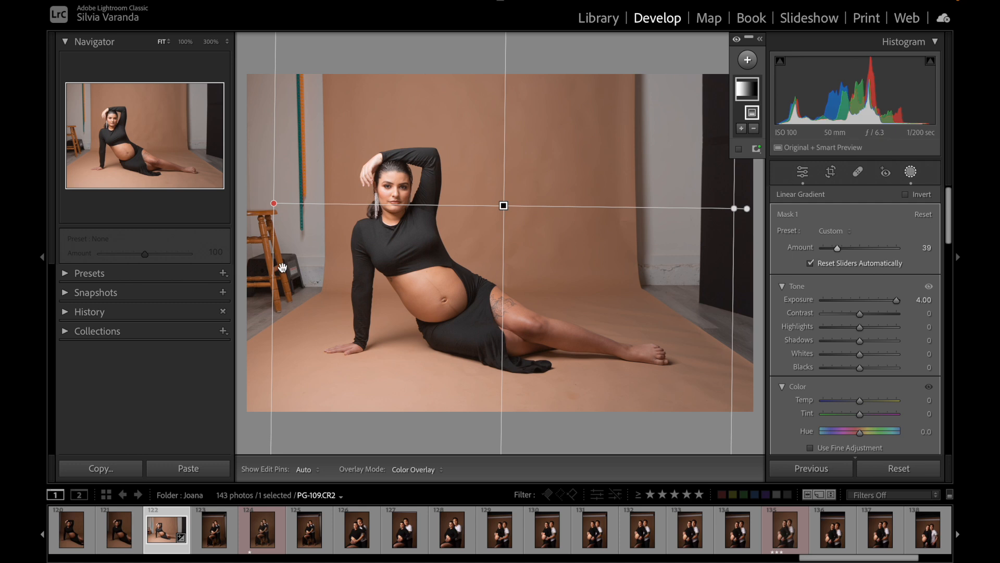
left_click_drag(840, 249, 842, 249)
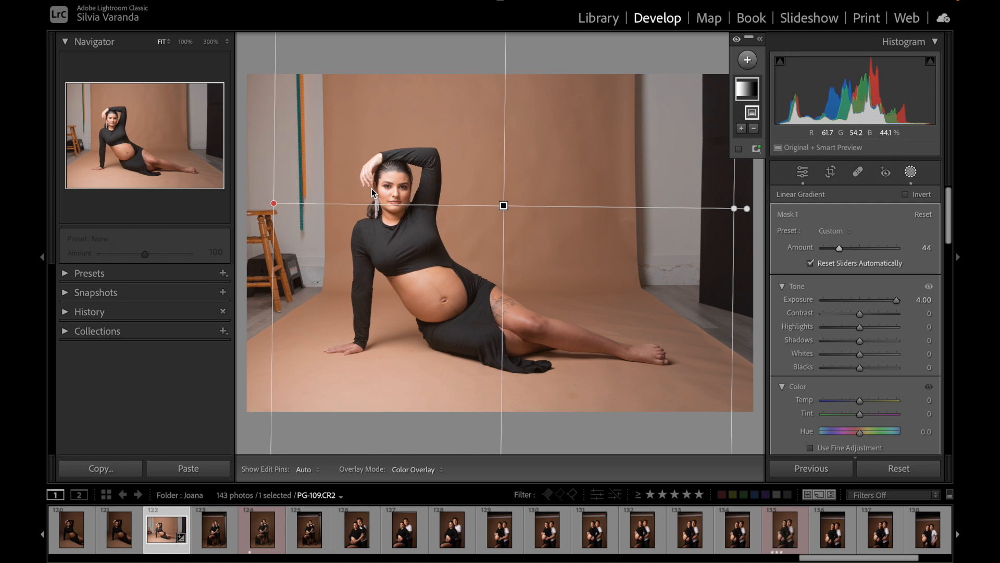
Step: Narrow the gradient to the backdrop's left edge and try a mask amount of 35 before resetting it to default
left_click_drag(734, 222, 327, 207)
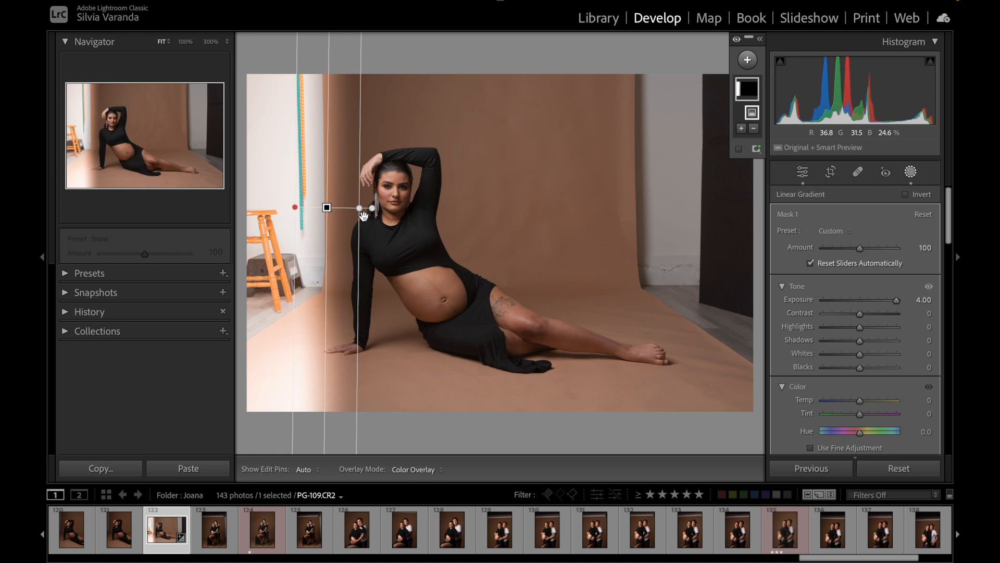
left_click_drag(863, 251, 833, 255)
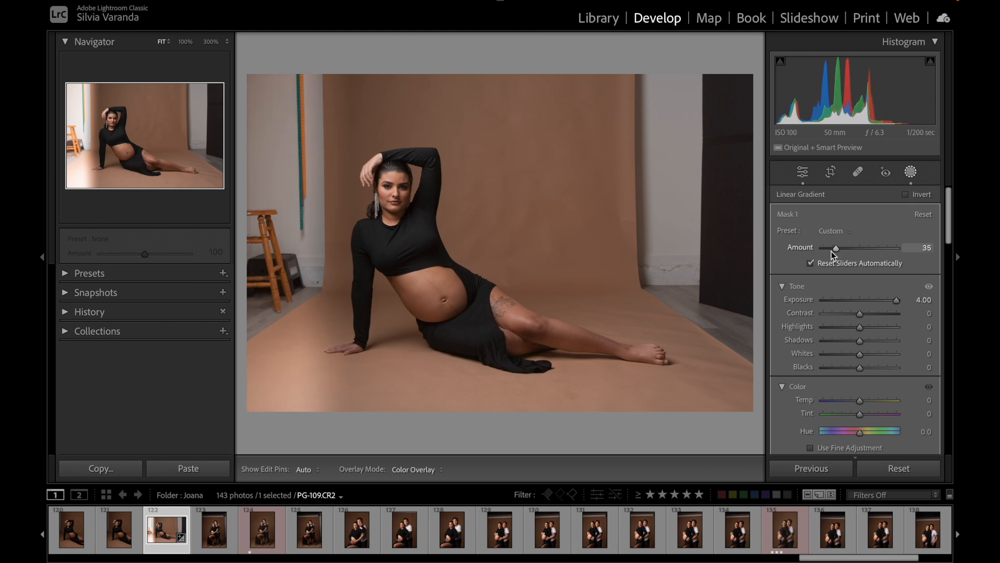
double_click(800, 248)
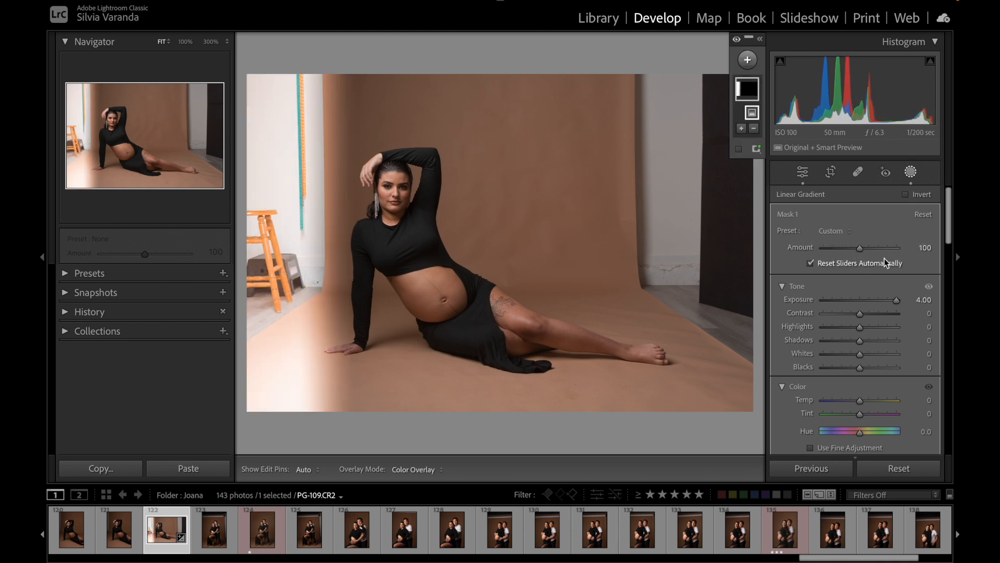
Step: Reset the gradient mask's exposure, try the maximum, and settle on an exposure of 1.20
double_click(797, 300)
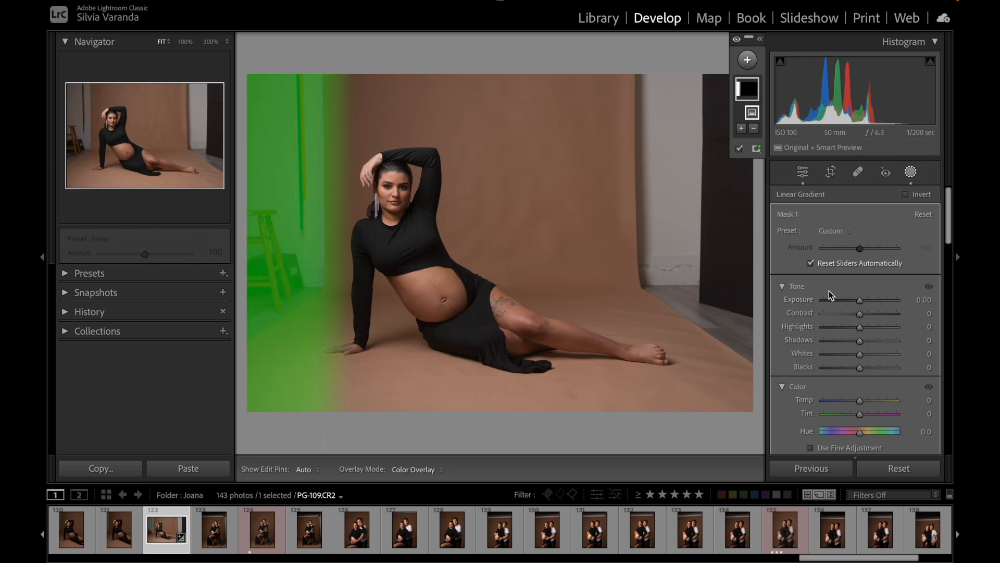
left_click_drag(860, 300, 911, 309)
double_click(804, 300)
left_click_drag(861, 301, 871, 304)
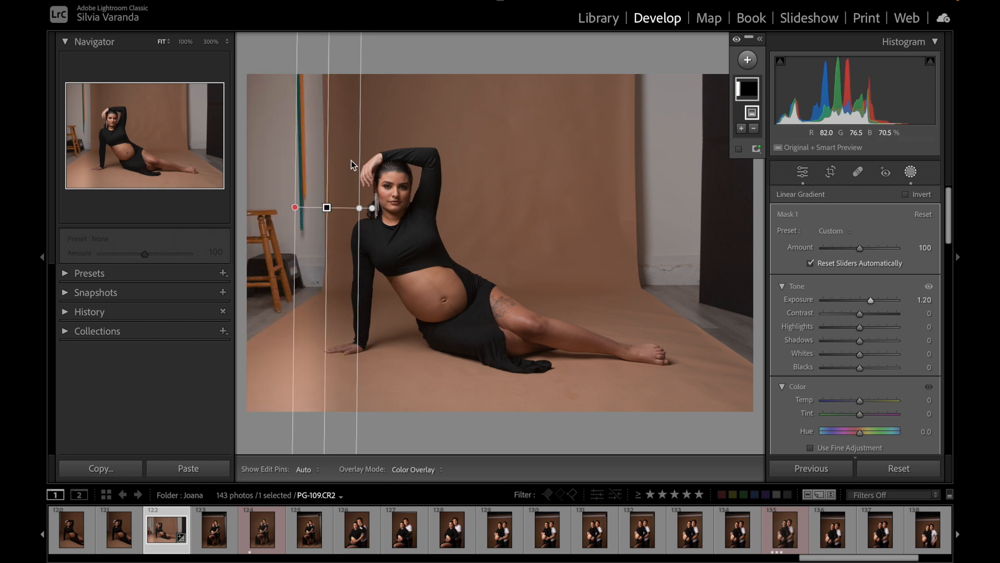
Step: Rotate the linear gradient so it fades from the photo's top downward, and delete it together with its mask
mouse_move(326, 151)
left_mouse_down()
mouse_move(370, 207)
mouse_move(353, 222)
mouse_move(323, 217)
mouse_move(321, 180)
mouse_move(303, 219)
mouse_move(317, 224)
mouse_move(326, 161)
left_mouse_up()
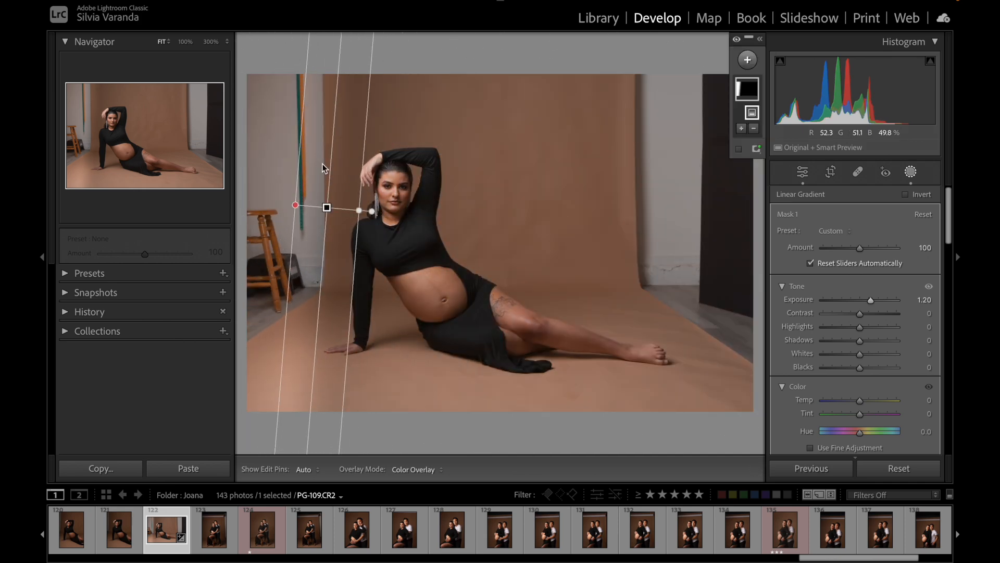
left_click_drag(376, 106, 384, 205)
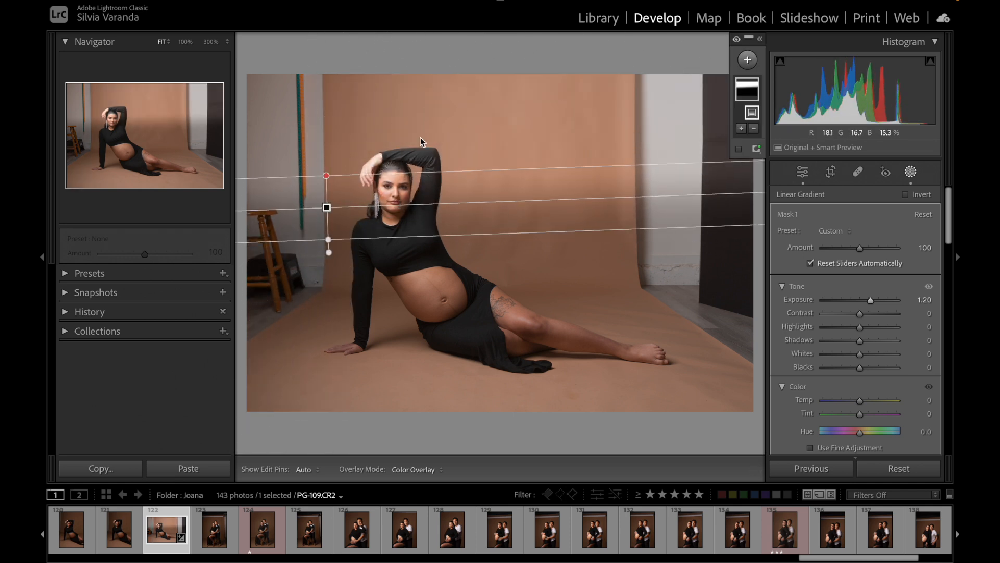
key("Delete")
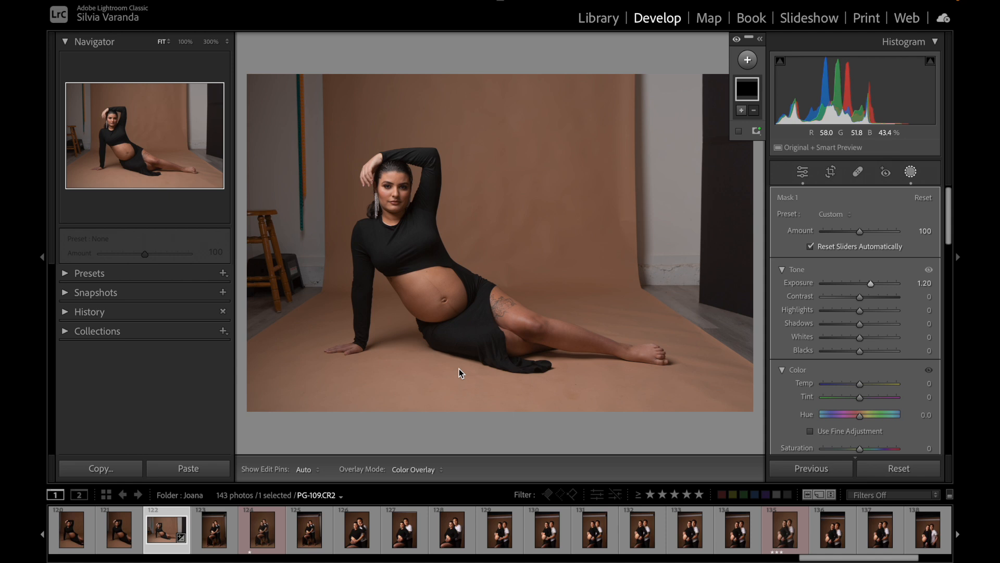
right_click(752, 92)
left_click(789, 252)
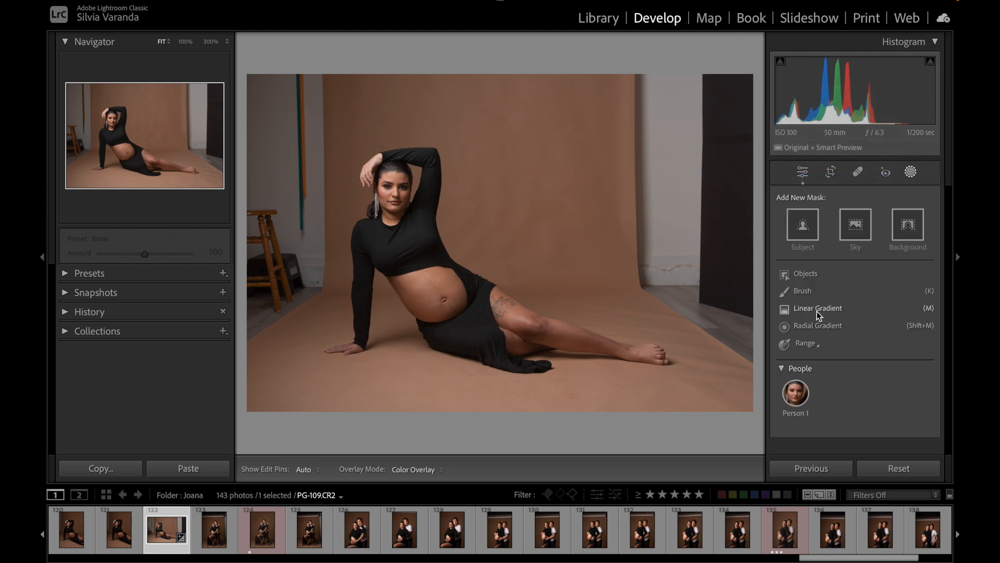
Step: Draw a new linear gradient mask fading upward from the photo's bottom edge over the floor to the woman's legs
left_click(817, 308)
left_click_drag(501, 428, 501, 316)
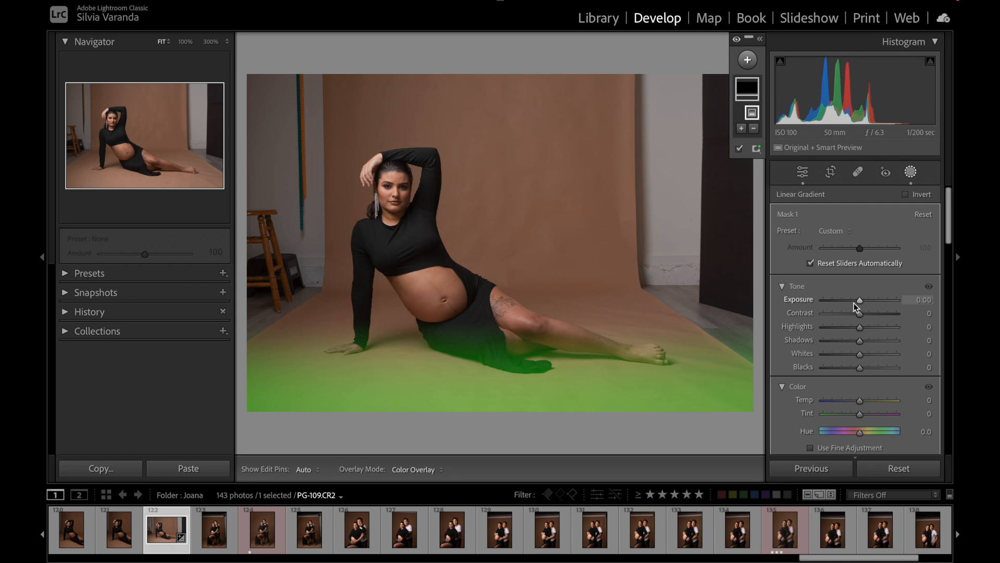
Step: Lower the floor gradient's Exposure to -0.69 and compare the photo with and without the mask effect
left_click_drag(861, 299, 855, 298)
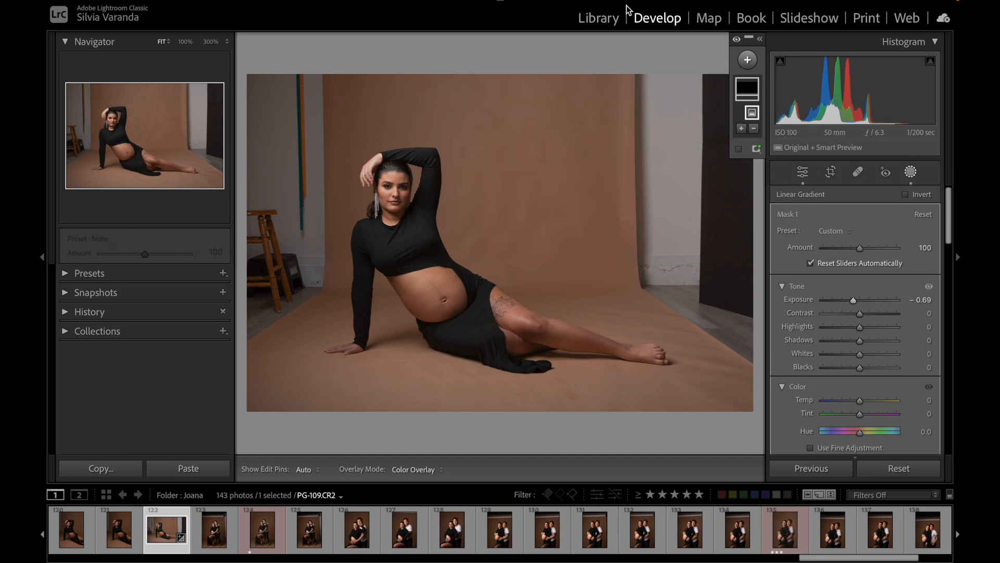
left_click(743, 39)
left_click(744, 38)
left_click(739, 39)
left_click(739, 40)
left_click(738, 40)
left_click(739, 41)
left_click_drag(505, 313, 513, 285)
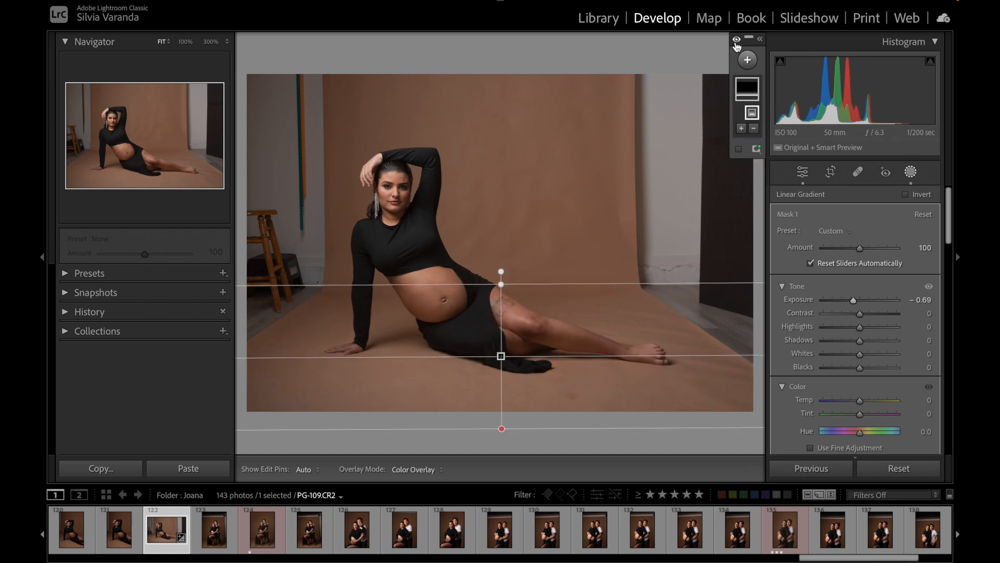
left_click(737, 41)
left_click(737, 42)
left_click(736, 42)
left_click(737, 41)
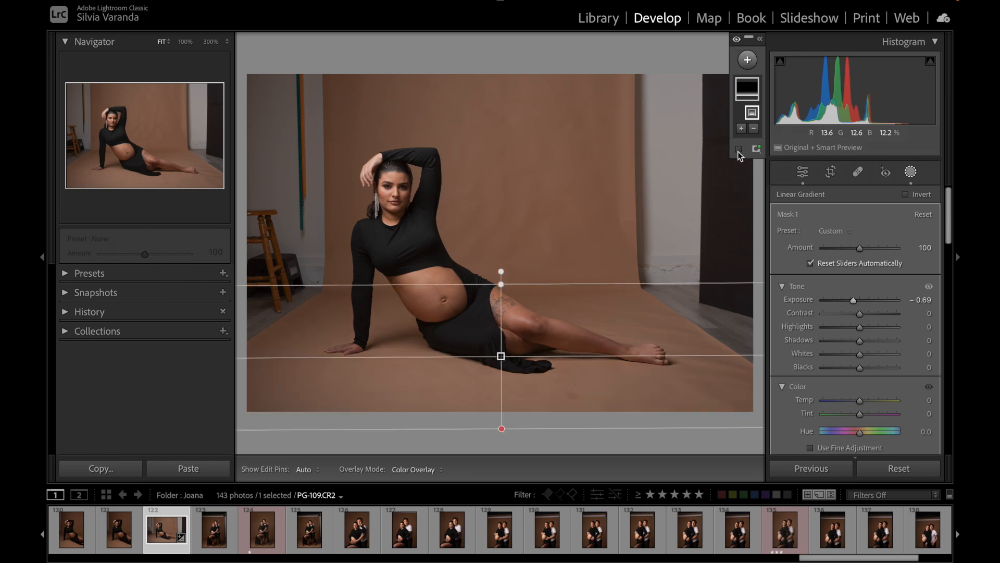
Step: Expand the Masks panel to its full list and compare the floor with and without the mask
left_click(760, 38)
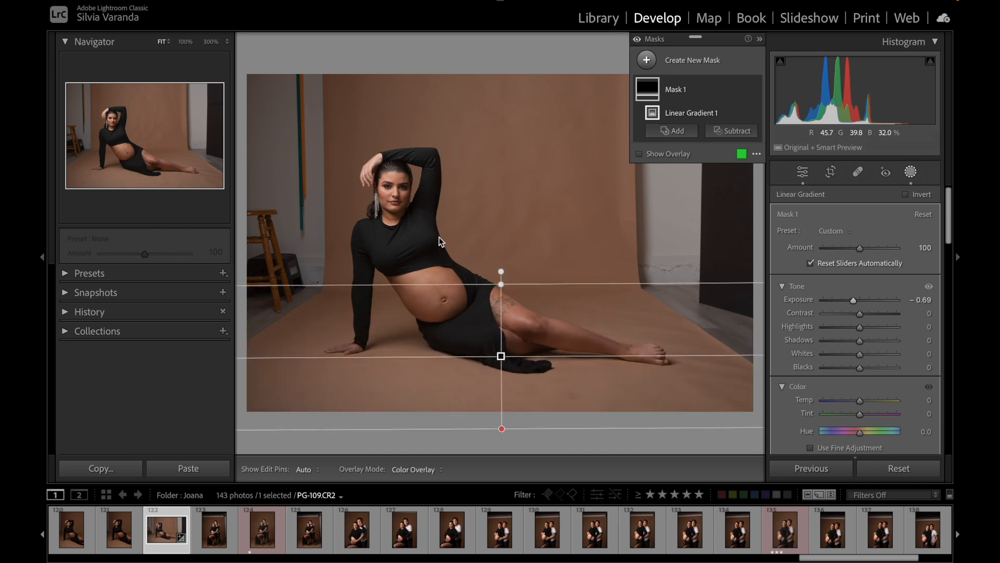
left_click(638, 39)
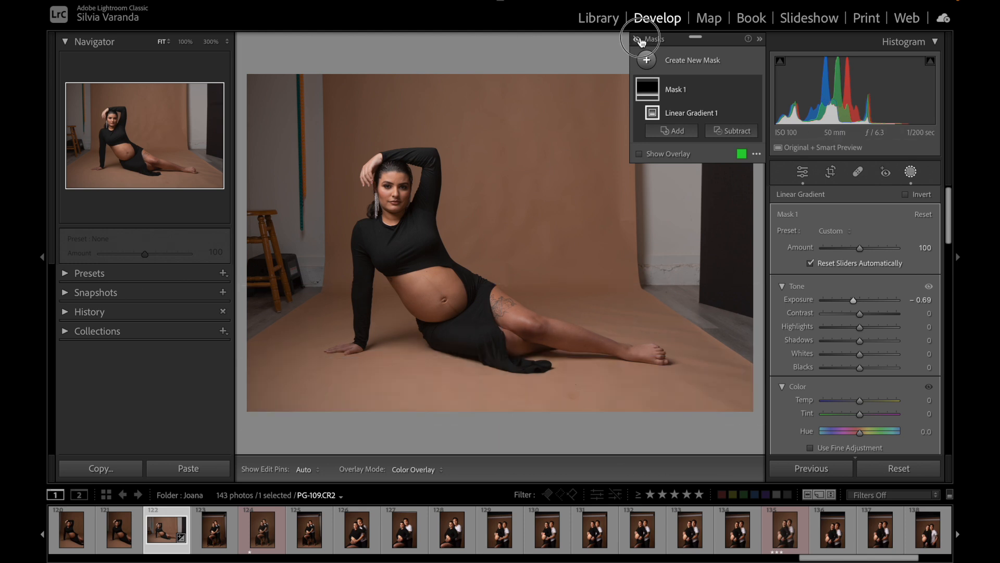
left_click(639, 40)
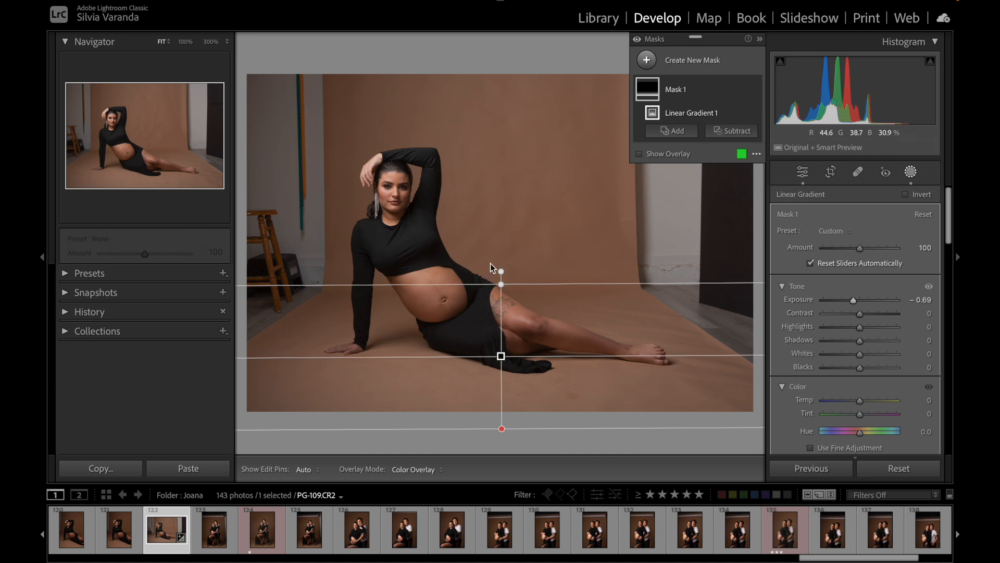
Step: Try a cooler Temp, lower Saturation and shifted Hue on the floor gradient, resetting each to its default
left_click_drag(950, 217, 947, 243)
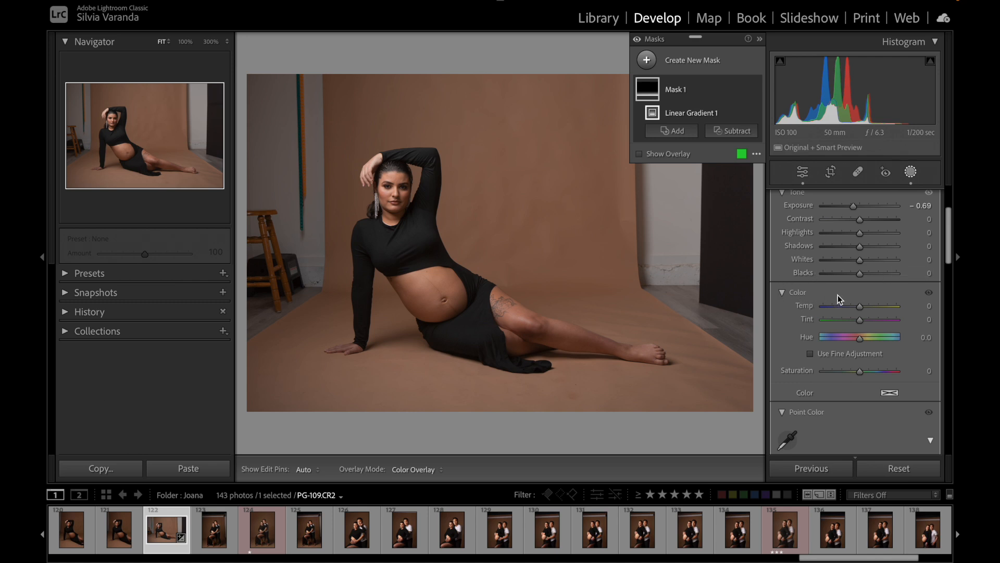
left_click_drag(860, 306, 832, 306)
double_click(808, 305)
left_click_drag(860, 371, 828, 376)
double_click(802, 371)
mouse_move(860, 337)
left_mouse_down()
mouse_move(849, 346)
mouse_move(869, 348)
left_mouse_up()
double_click(810, 336)
Step: Try an S-shaped tone curve with a point at 124/155 on the mask, undo it, and try bending the red channel curve
left_click_drag(949, 232, 934, 324)
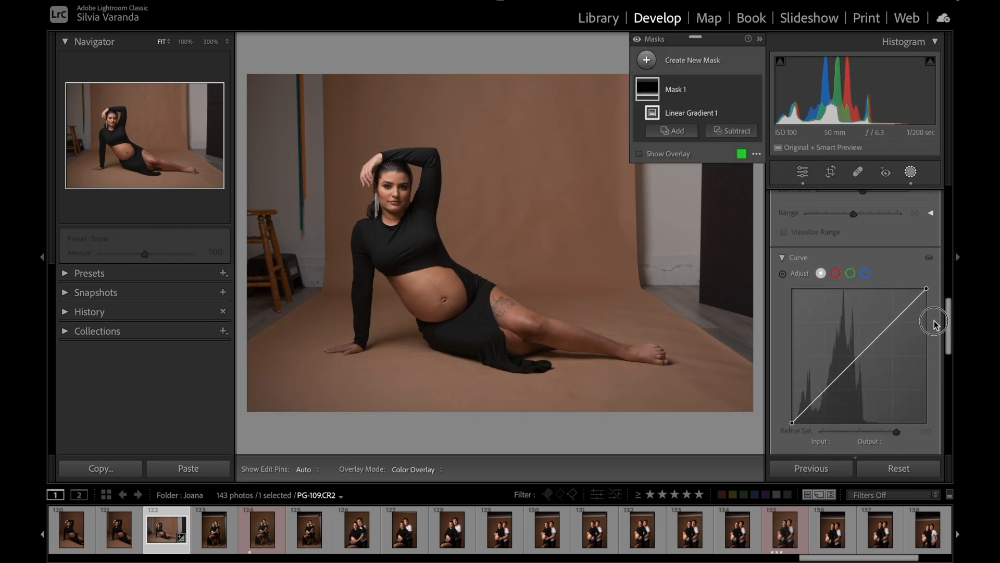
scroll(934, 324, "down", 2)
left_click_drag(865, 290, 857, 284)
left_click_drag(827, 316, 837, 365)
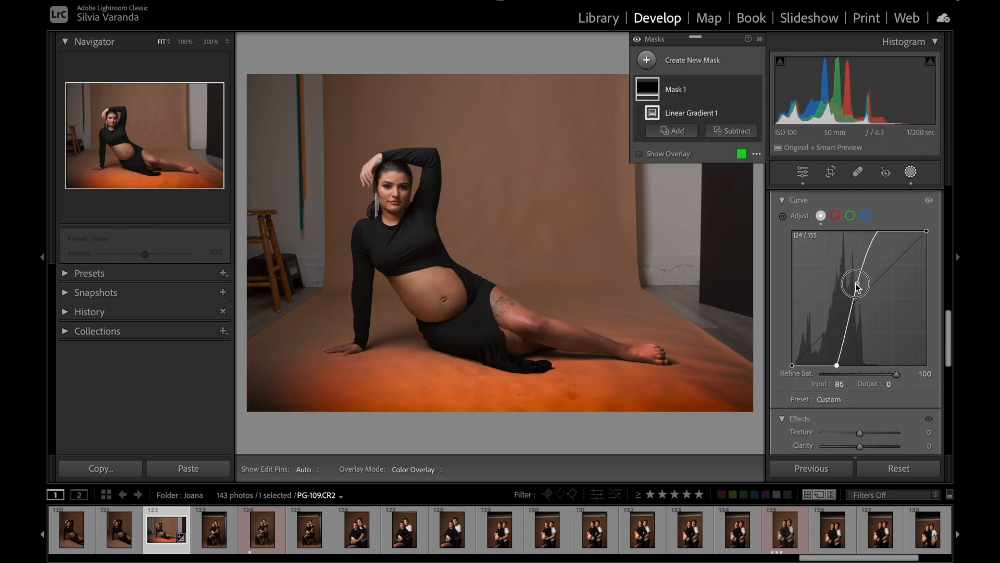
left_click_drag(857, 285, 854, 368)
key("super+z")
key("super+z")
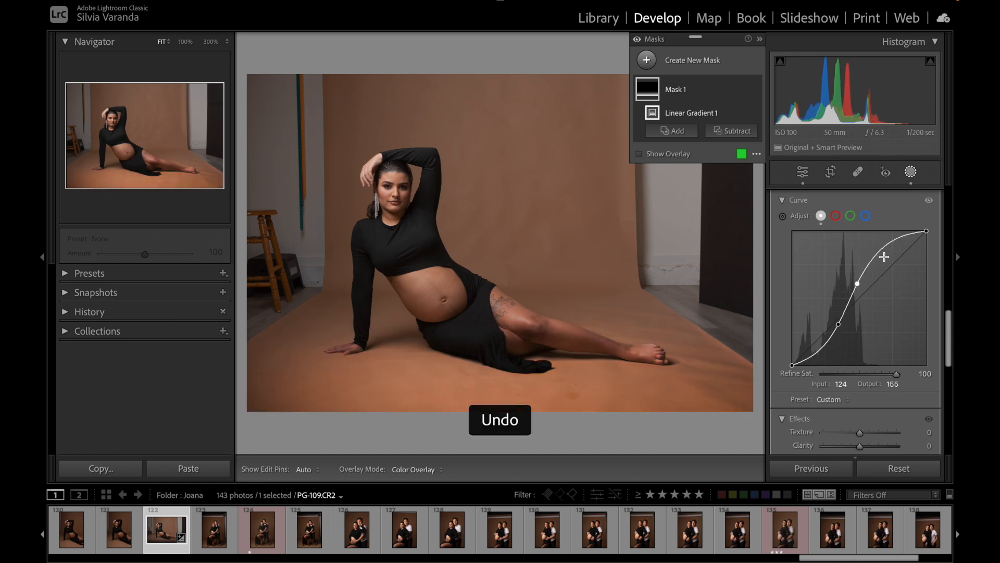
key("super+z")
key("super+z")
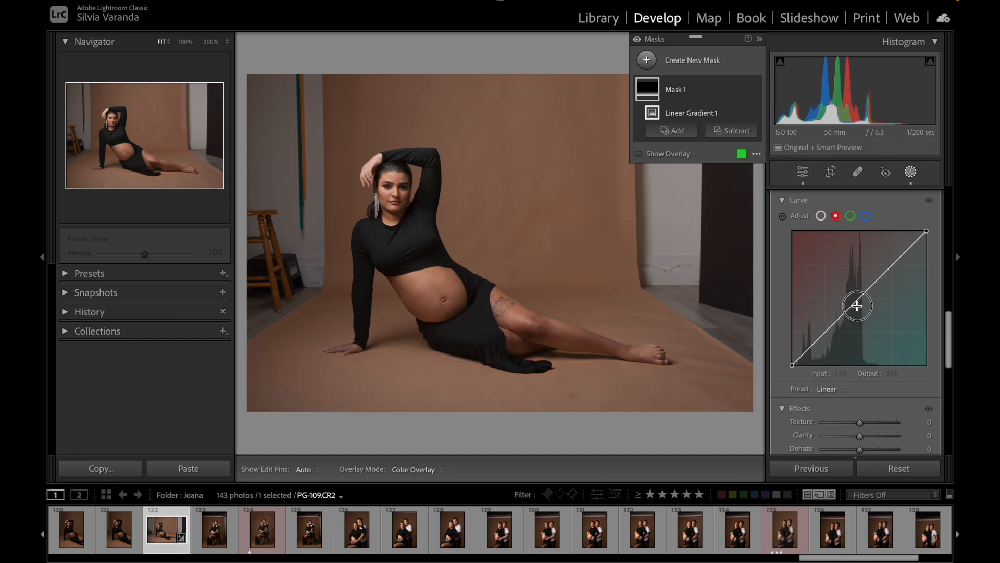
left_click_drag(855, 303, 825, 285)
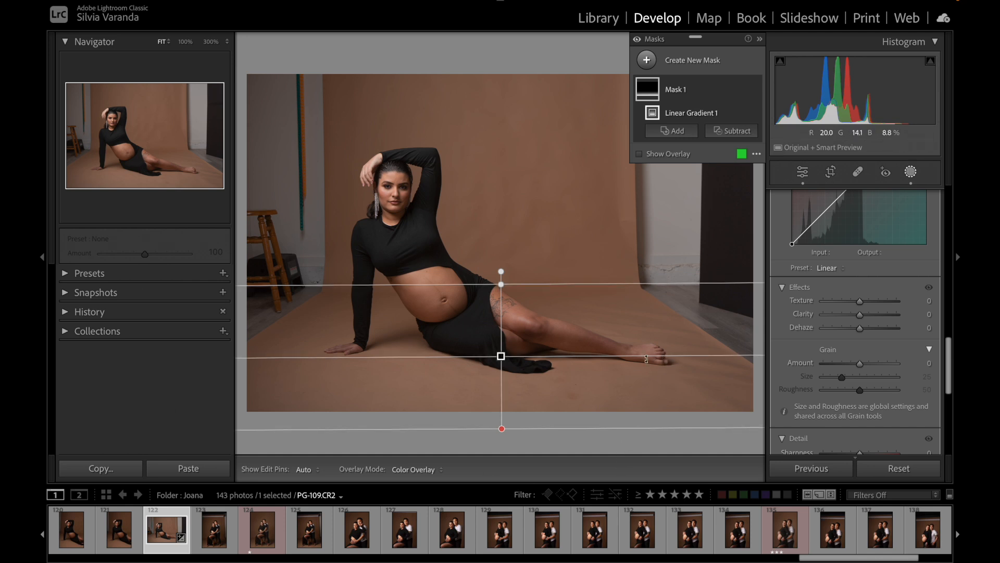
Step: Replace the floor mask with a new linear gradient fading diagonally from the photo's upper-left corner toward the woman
key("Delete")
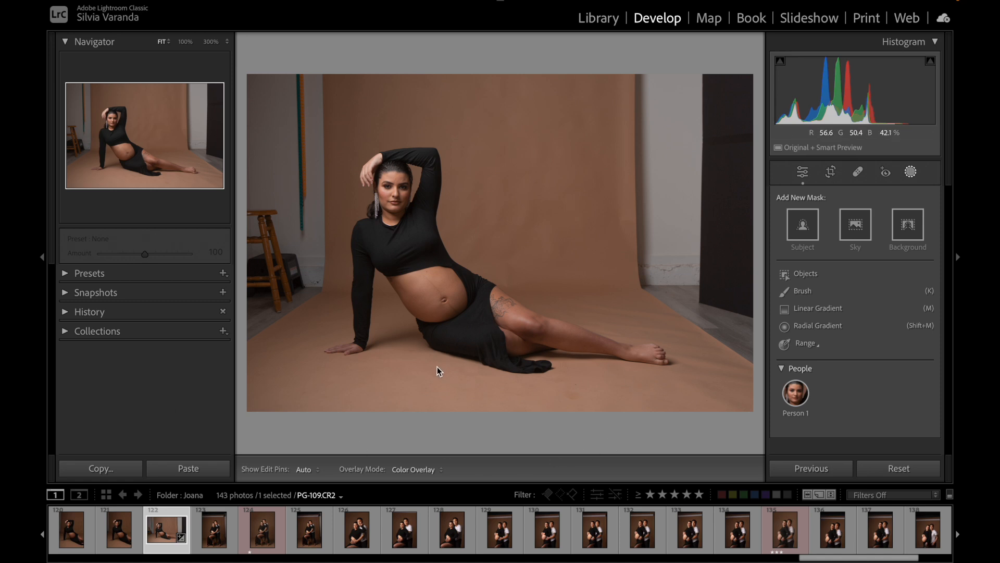
left_click(823, 307)
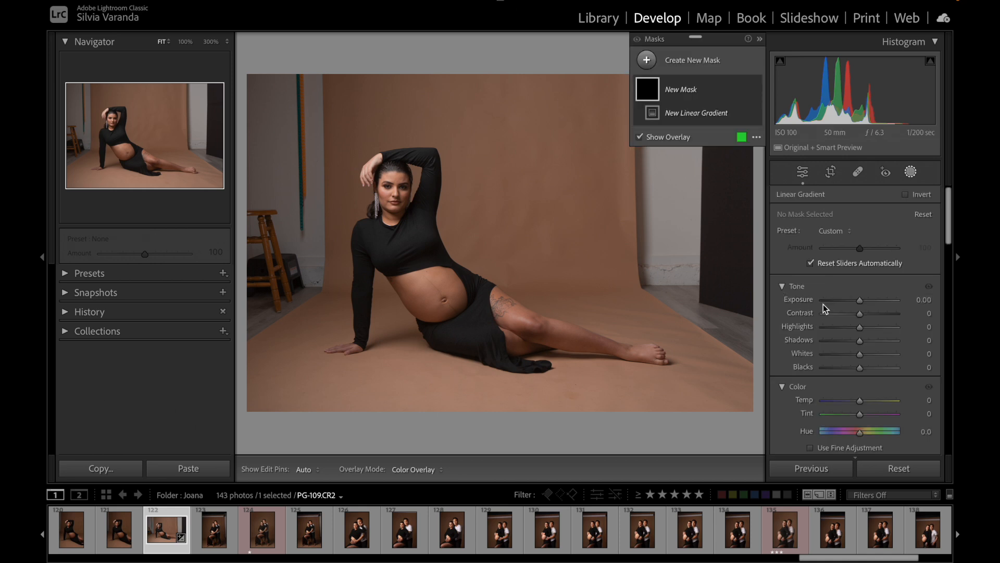
left_click_drag(244, 80, 419, 215)
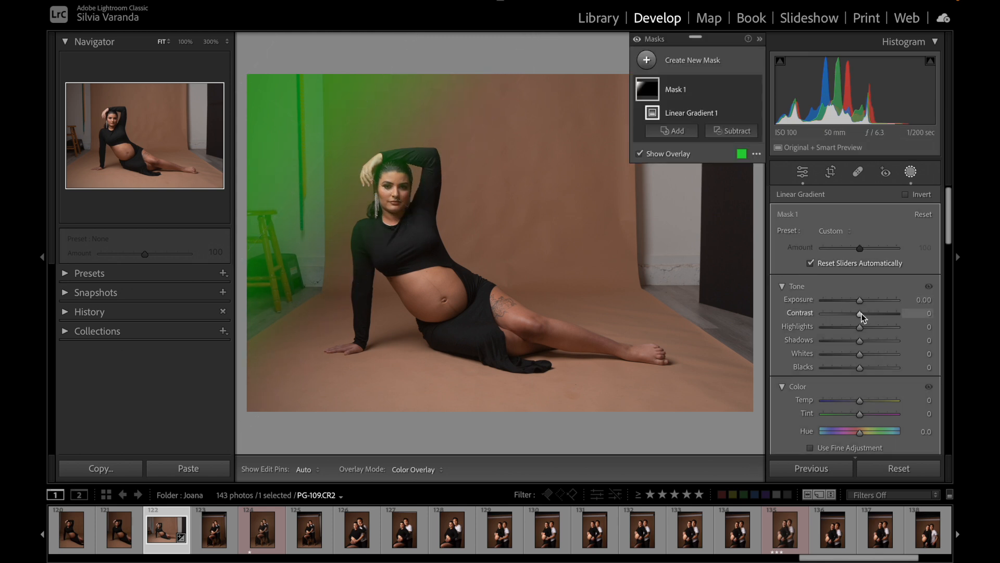
Step: Try Exposure 1.29, Highlights 100 and Shadows 80 on the diagonal gradient, resetting each to its default
left_click_drag(862, 302, 872, 303)
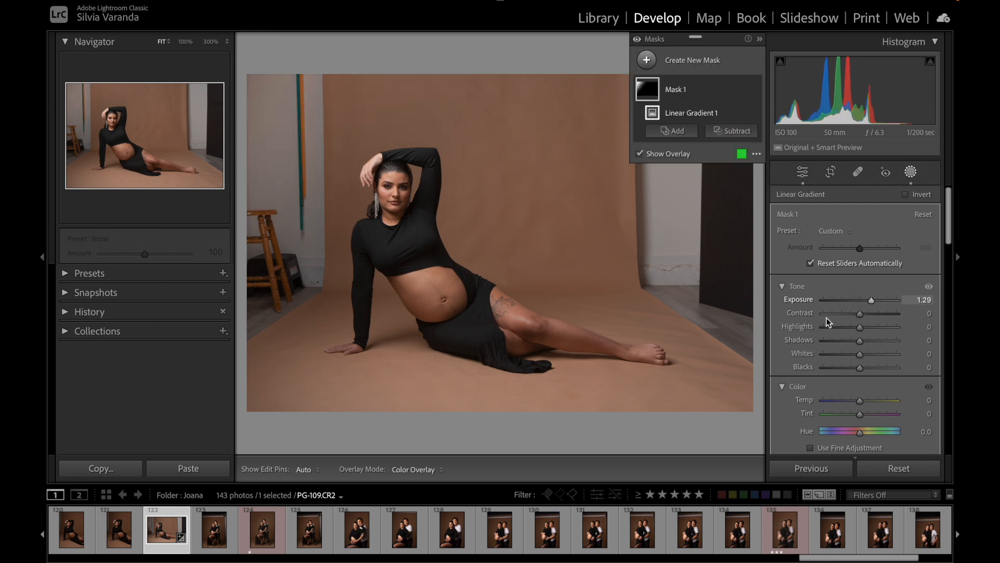
double_click(808, 298)
left_click_drag(861, 328, 891, 346)
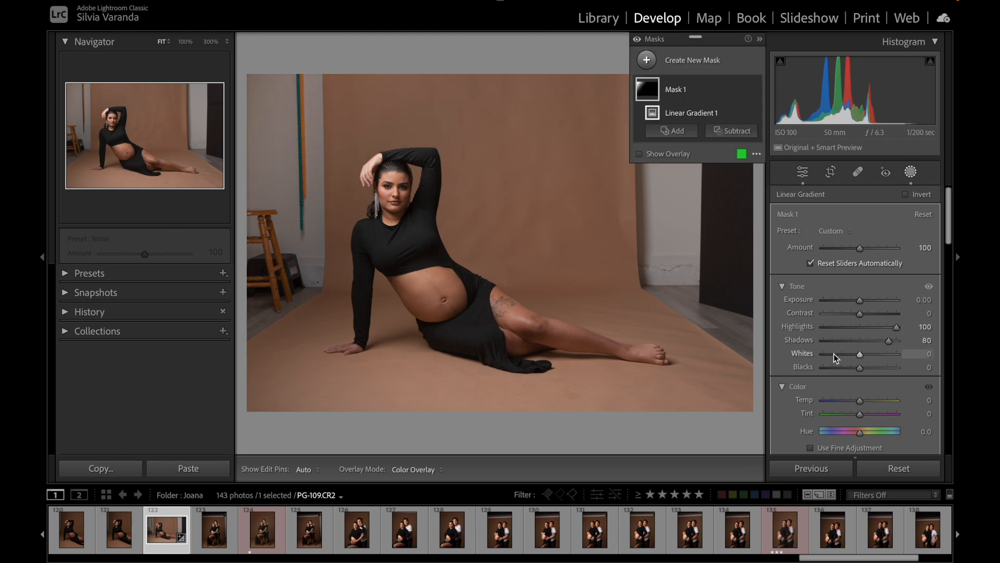
double_click(802, 342)
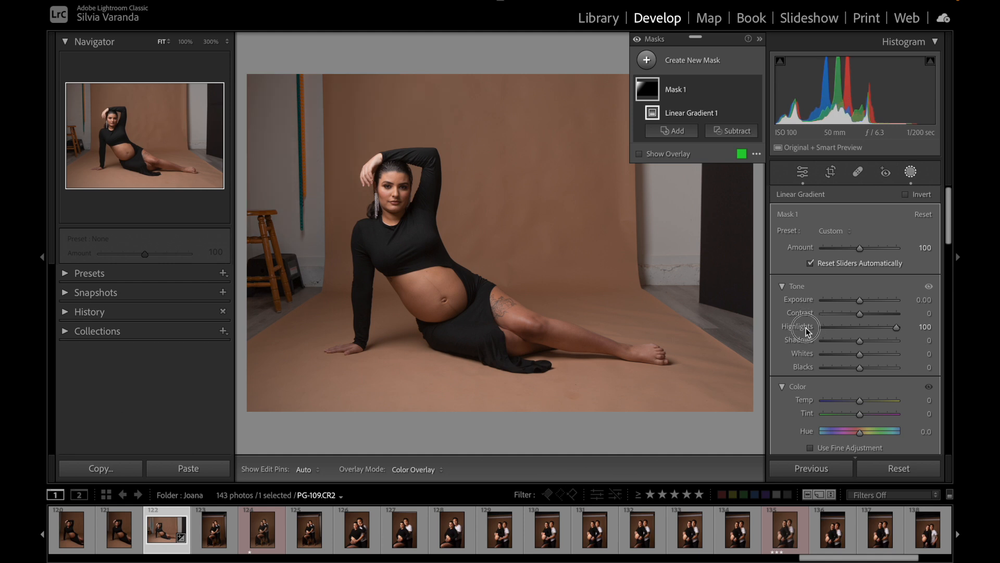
double_click(806, 332)
Step: Show the mask overlay and extend the diagonal gradient's fade further across the woman's upper body
key("o")
left_click_drag(416, 212, 440, 237)
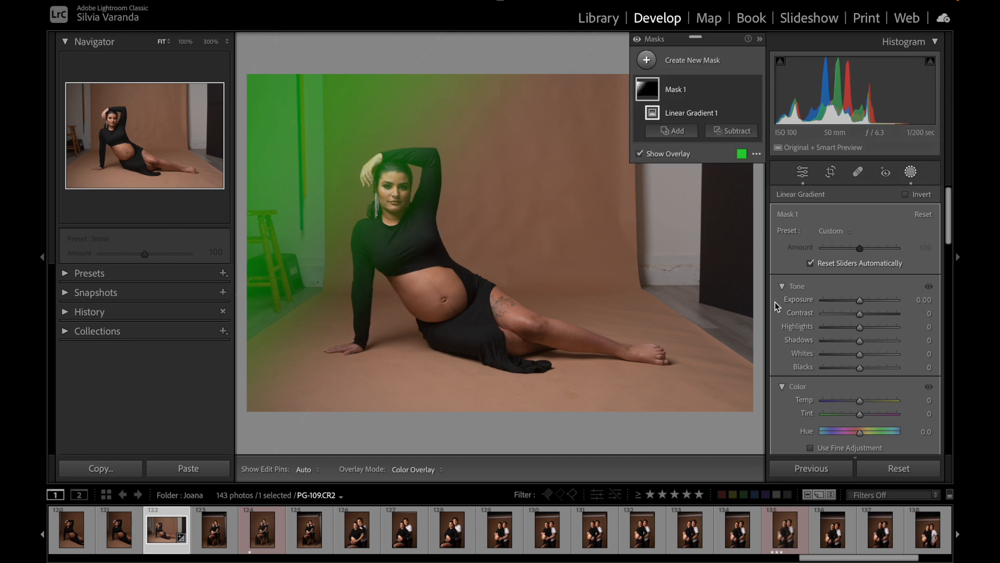
Step: Set the diagonal gradient's Shadows to 100 and Exposure to 0.52, and compare the photo with and without the mask
left_click_drag(859, 340, 904, 351)
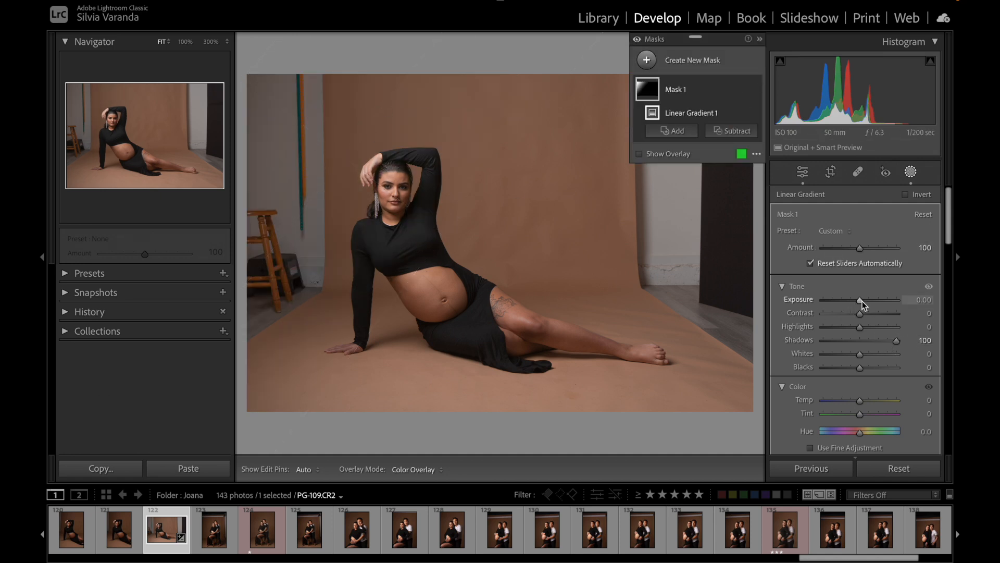
left_click_drag(862, 302, 864, 301)
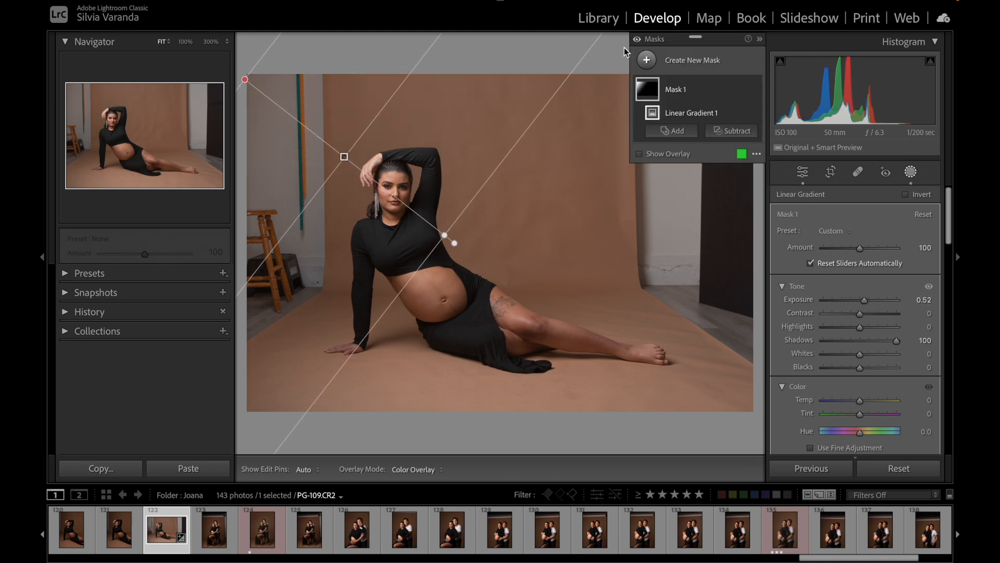
left_click(637, 37)
left_click(637, 40)
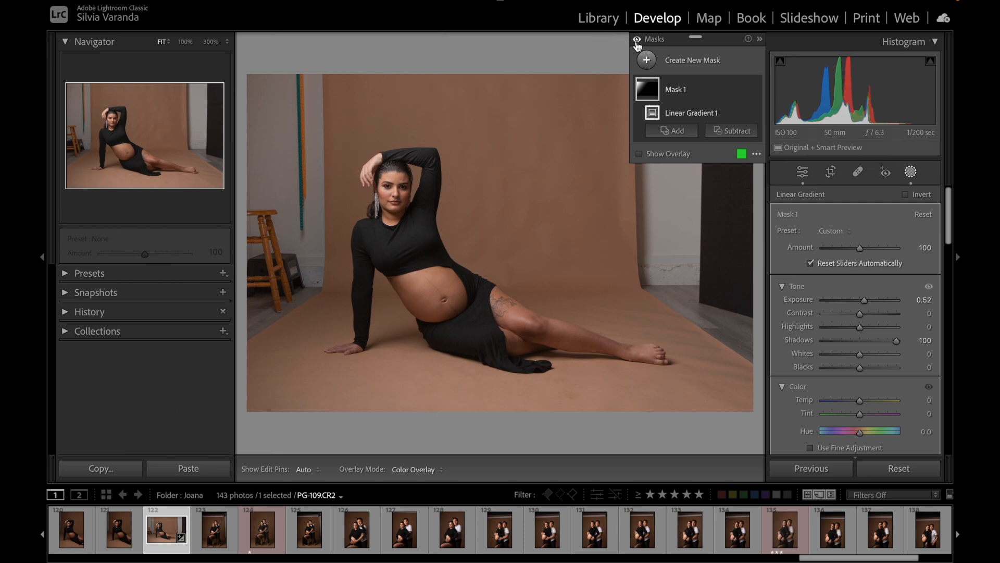
left_click(639, 41)
left_click(638, 39)
left_click(639, 39)
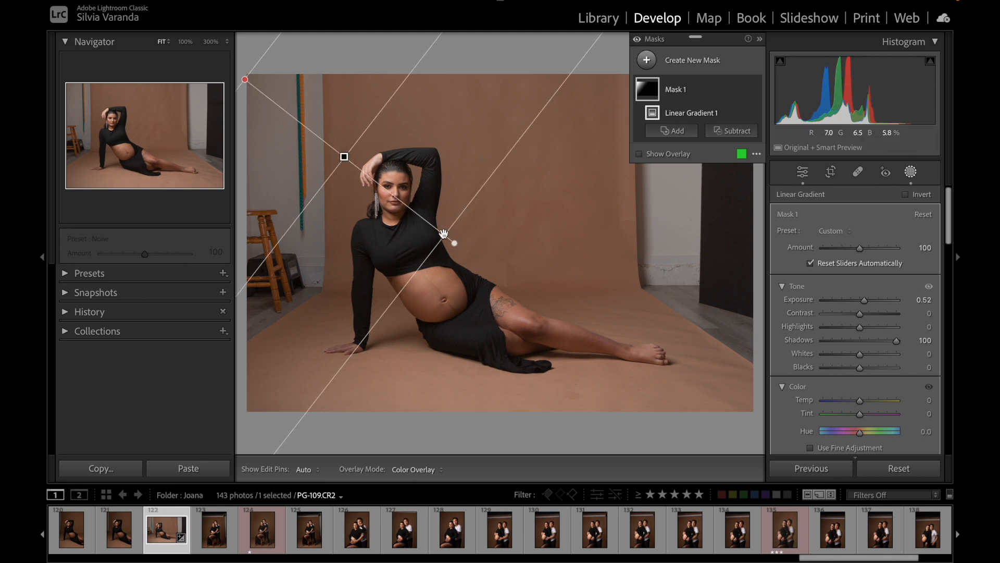
Step: Shorten and reposition the diagonal gradient so its fade ends near the woman's shoulder, and compare before and after
left_click_drag(444, 234, 432, 212)
left_click_drag(379, 93, 381, 86)
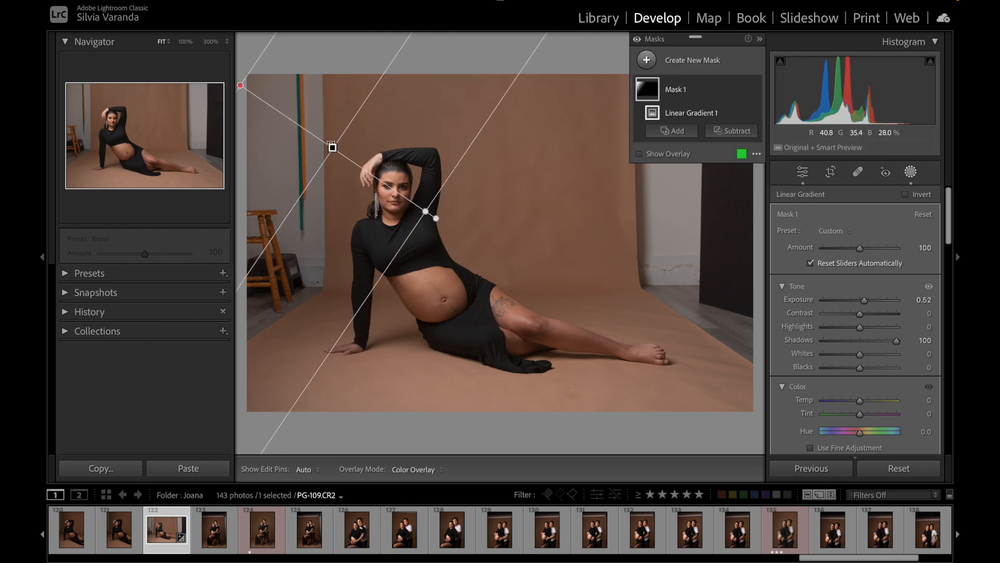
left_click_drag(335, 152, 342, 161)
left_click_drag(433, 218, 404, 200)
left_click_drag(328, 145, 334, 152)
left_click(637, 41)
left_click(638, 41)
left_click(639, 43)
left_click(639, 41)
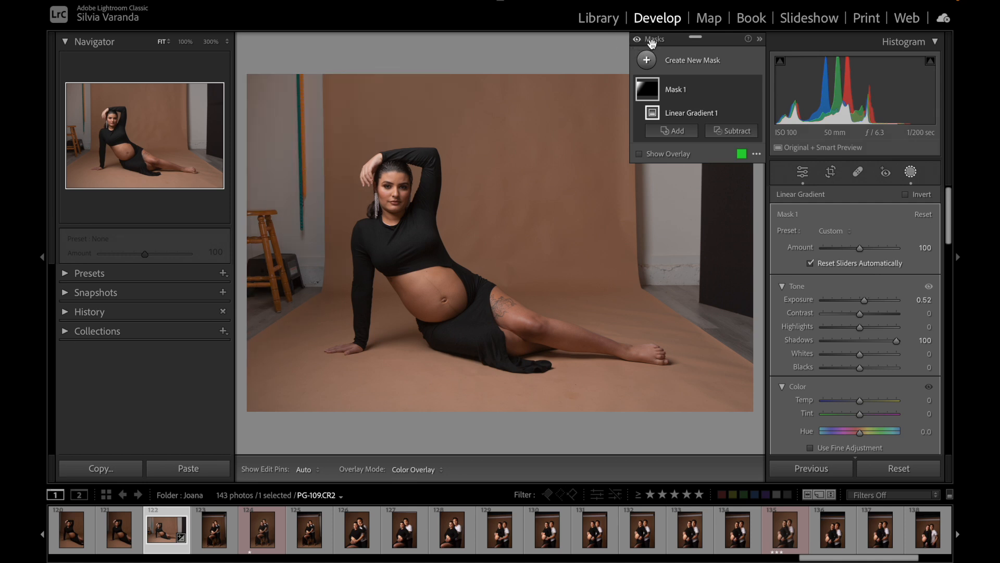
Step: Reduce the diagonal gradient's Shadows to 55 and compare the photo with and without the mask
left_click_drag(896, 341, 879, 341)
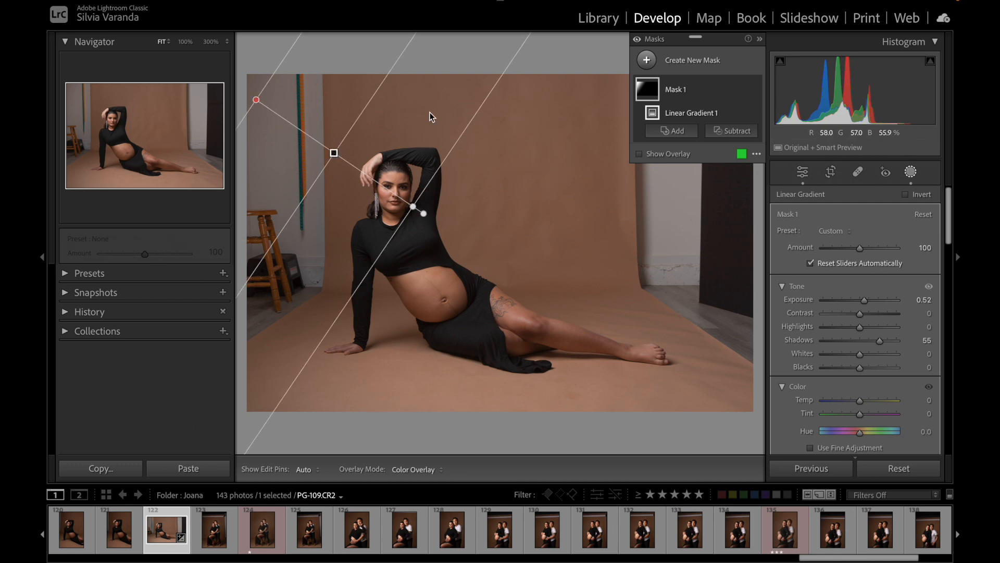
left_click(637, 40)
left_click(640, 43)
left_click(640, 44)
left_click(640, 46)
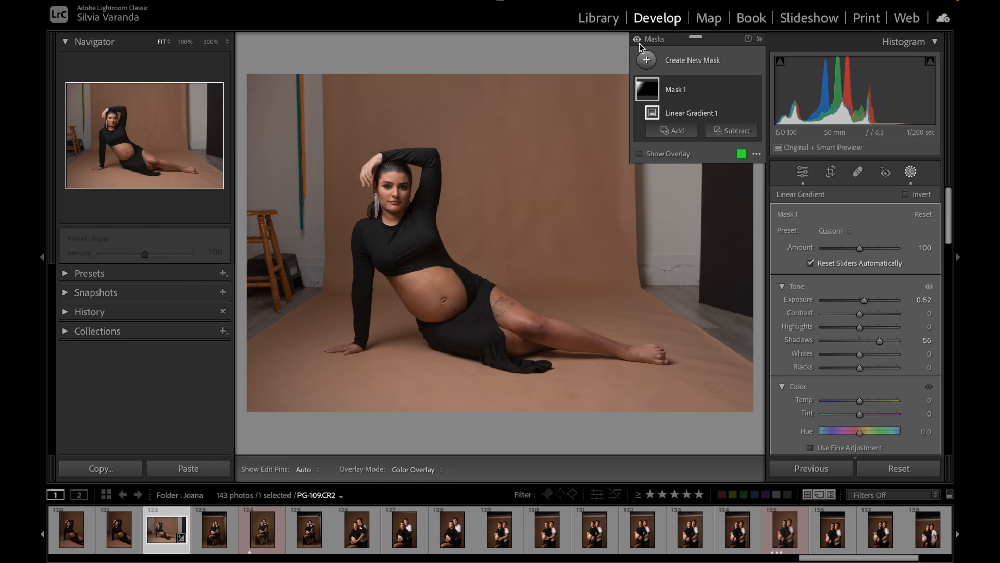
left_click(640, 46)
left_click(640, 46)
Step: Lower the diagonal gradient's Highlights to -31 and check the photo with the mask effect off and on
left_click(860, 328)
left_click_drag(861, 330, 848, 328)
left_click(637, 38)
left_click(636, 38)
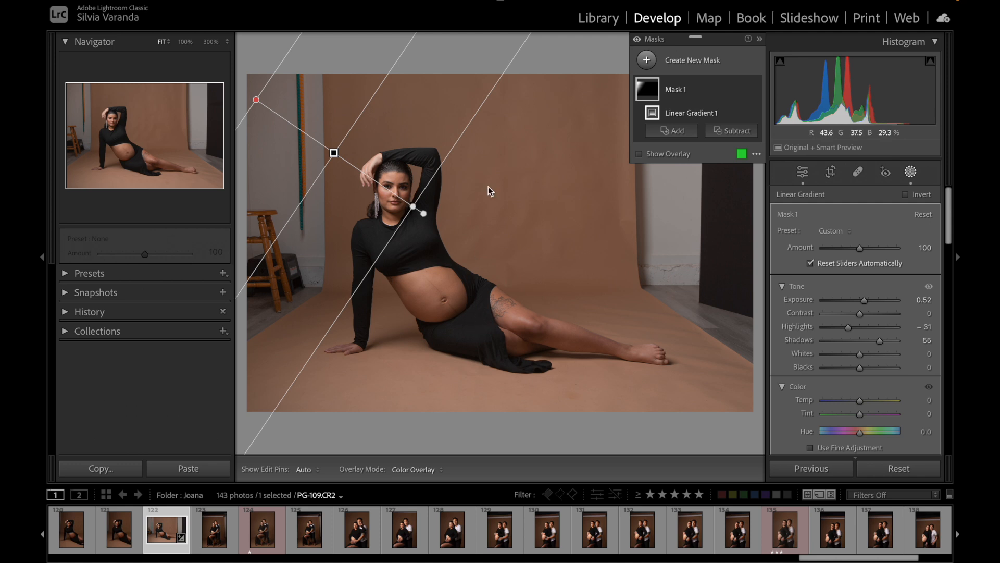
Step: Add a second linear gradient mask fading upward from below the photo's bottom edge to the woman's hips
left_click(648, 61)
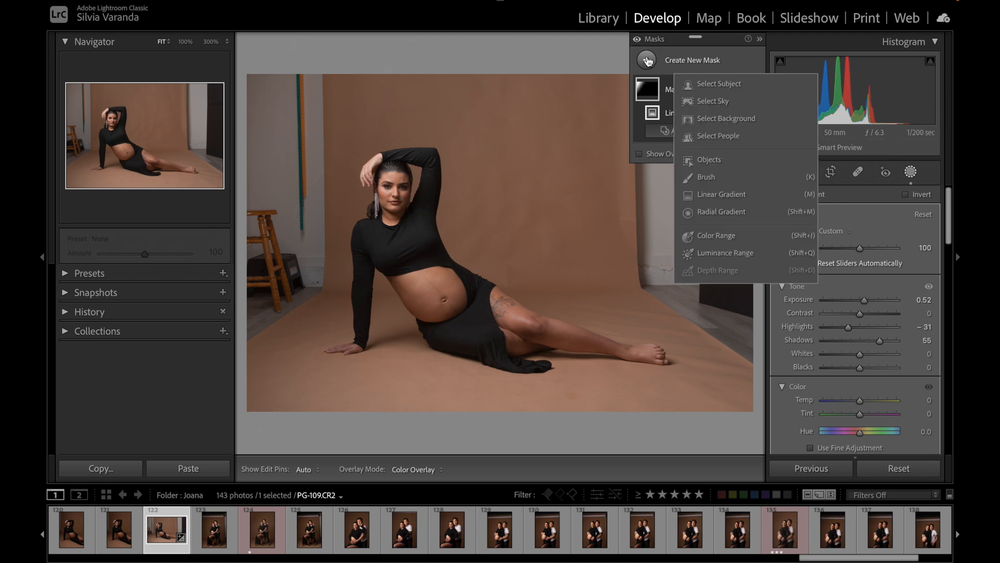
left_click(722, 195)
left_click_drag(502, 433, 501, 282)
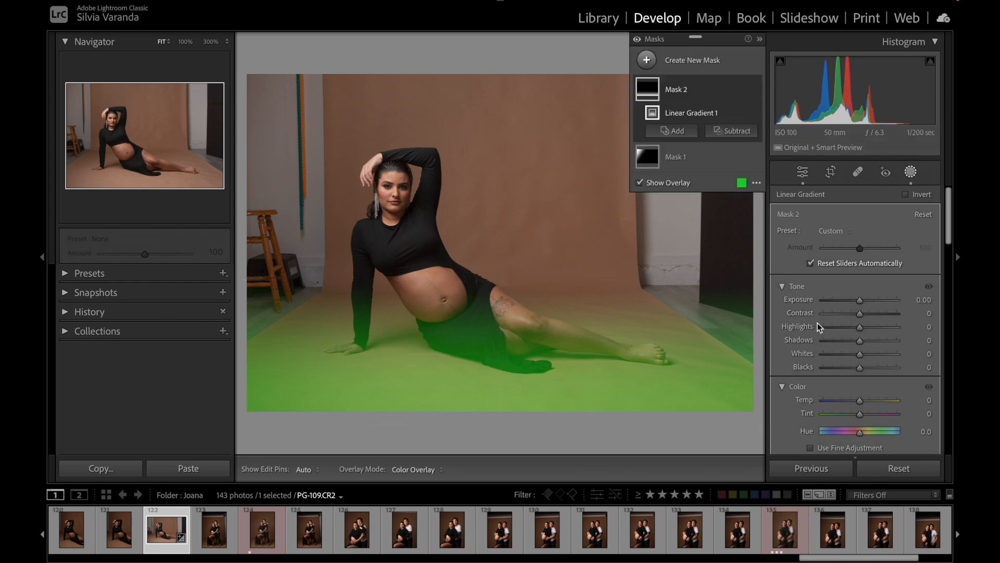
Step: Lower the floor gradient's Highlights to -51 and compare the photo with and without both masks
mouse_move(860, 327)
left_mouse_down()
mouse_move(829, 327)
mouse_move(852, 327)
mouse_move(843, 327)
left_mouse_up()
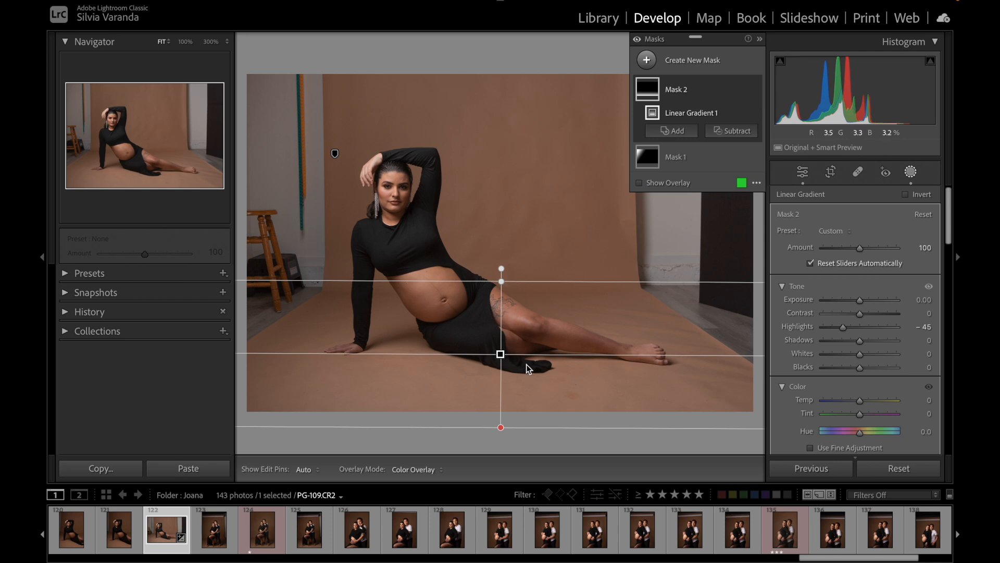
mouse_move(843, 327)
left_mouse_down()
mouse_move(829, 331)
mouse_move(848, 335)
mouse_move(840, 330)
left_mouse_up()
left_click(638, 40)
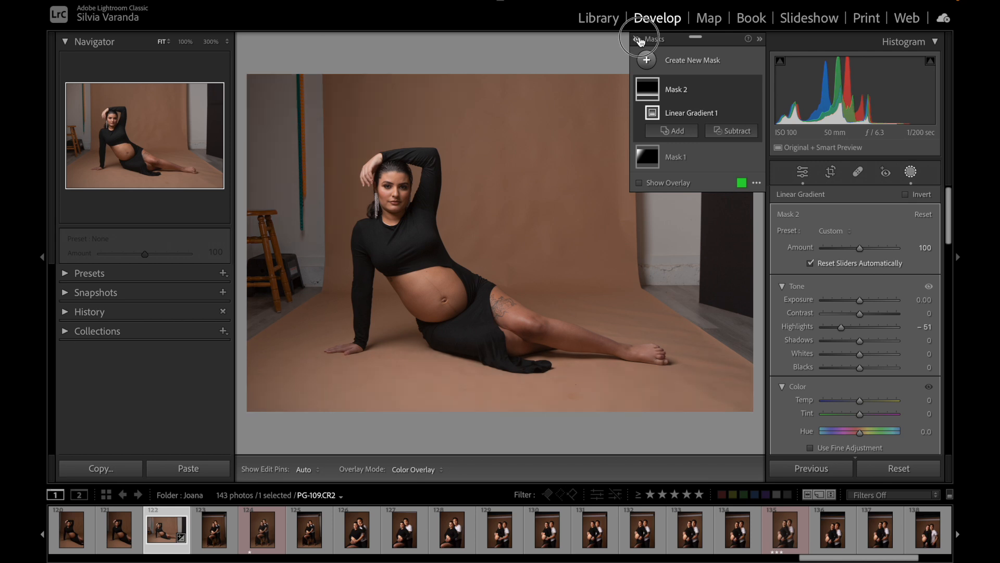
left_click(640, 41)
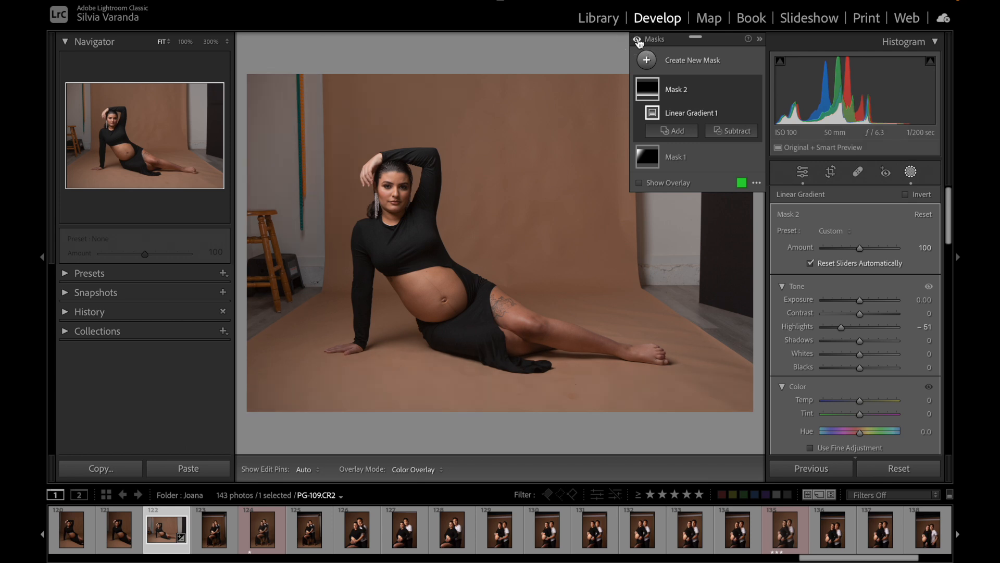
left_click(638, 41)
left_click(638, 41)
left_click(638, 41)
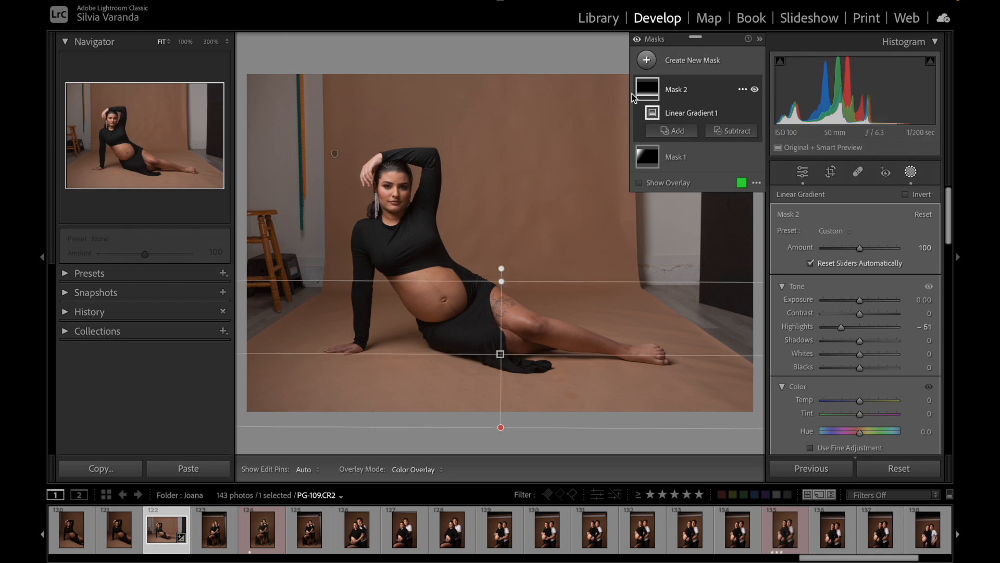
left_click(638, 41)
left_click(637, 41)
left_click(638, 41)
left_click(637, 41)
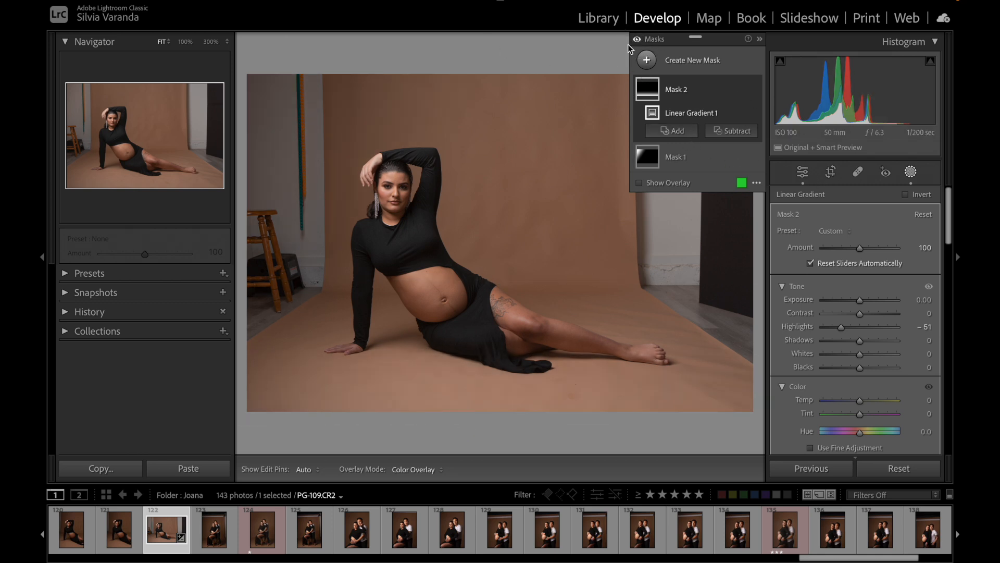
Step: Zoom to 100% on the woman's face and raised hand, and compare the photo with both masks off and on
left_click(185, 42)
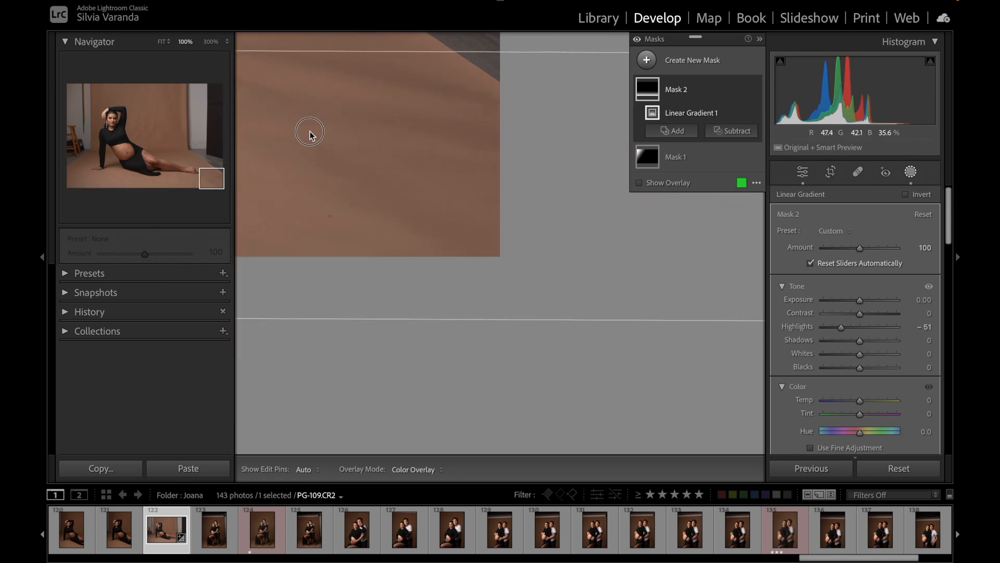
left_click(117, 121)
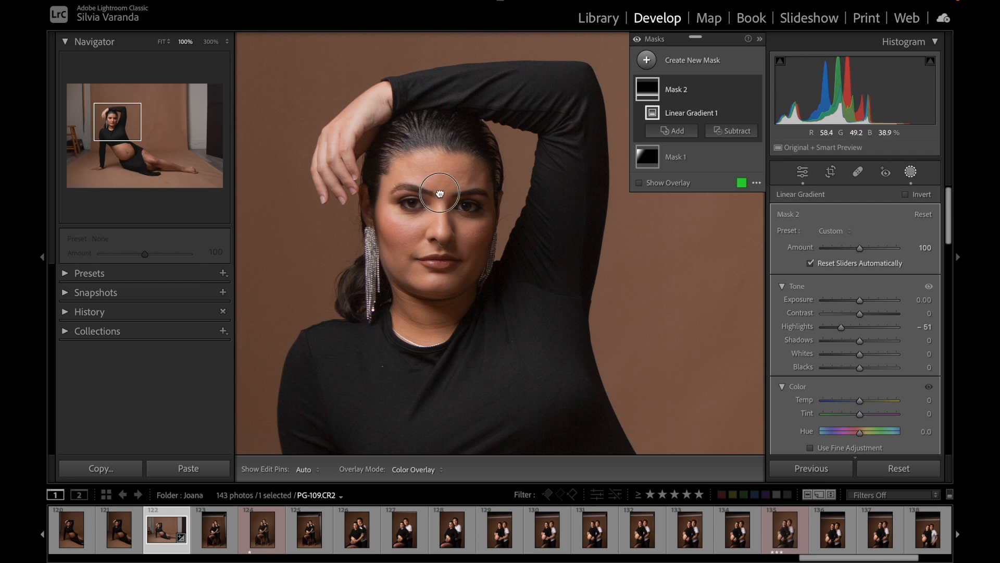
left_click_drag(439, 192, 501, 218)
left_click(638, 40)
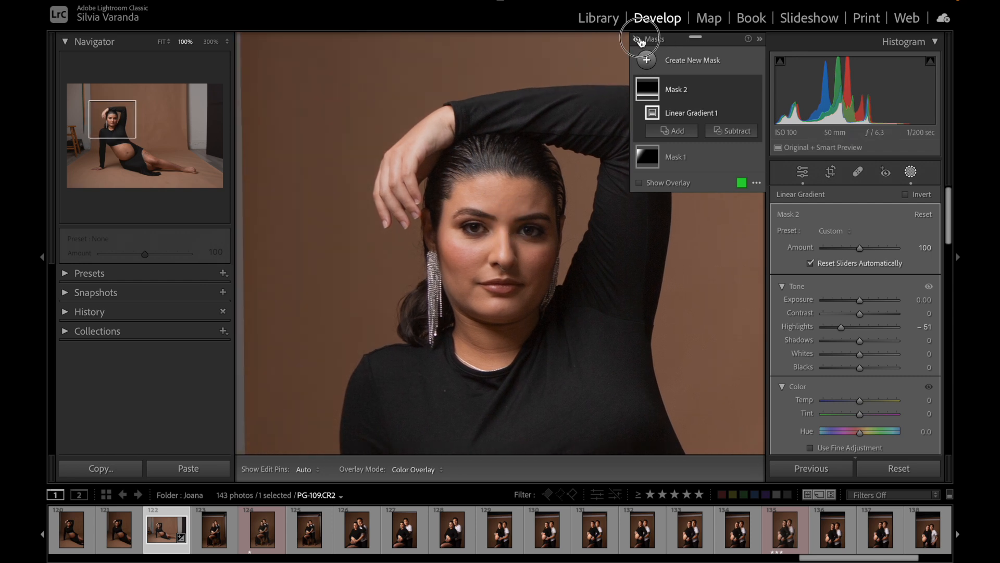
left_click(641, 41)
left_click(640, 40)
left_click(641, 41)
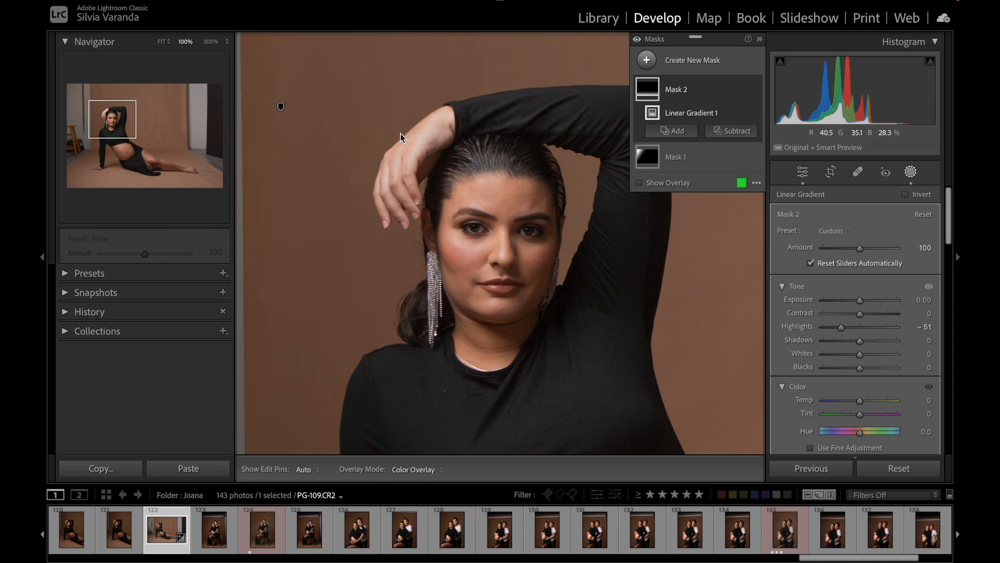
left_click(637, 41)
left_click(638, 41)
left_click(638, 41)
left_click(636, 41)
left_click(636, 40)
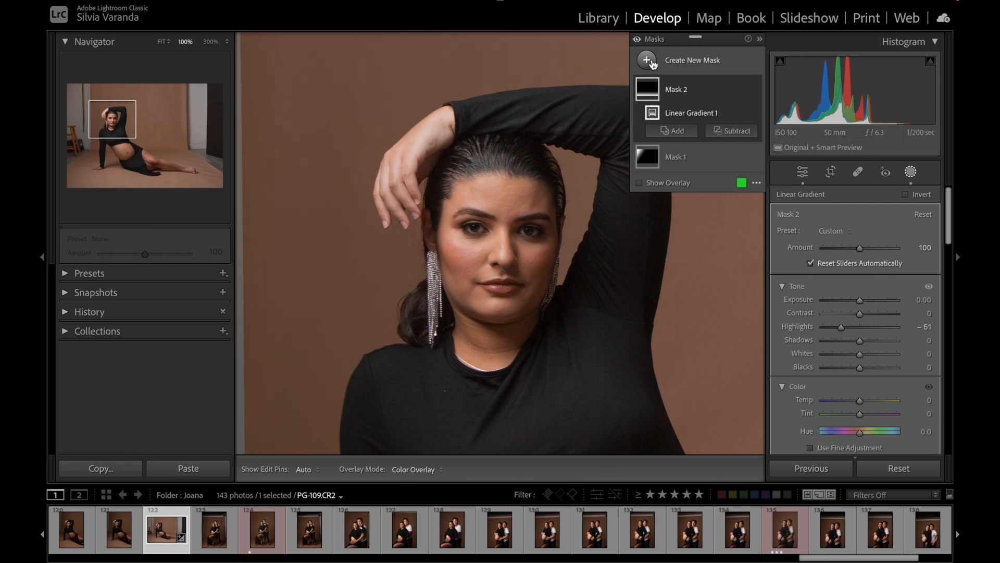
Step: Add a radial gradient mask over the woman's raised hand and shift it toward her face
left_click(648, 61)
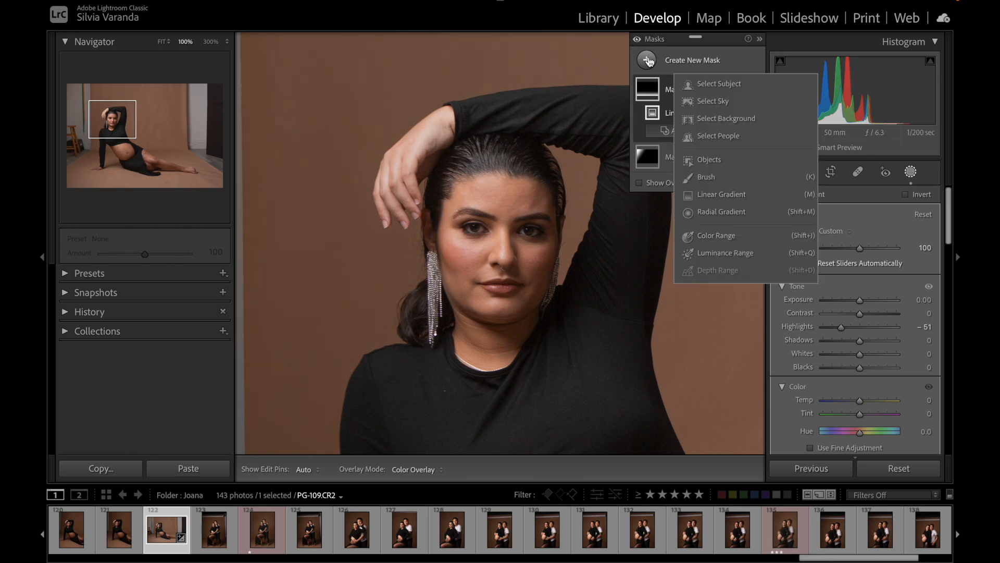
left_click(732, 212)
left_click_drag(372, 91, 456, 196)
left_click_drag(371, 90, 419, 164)
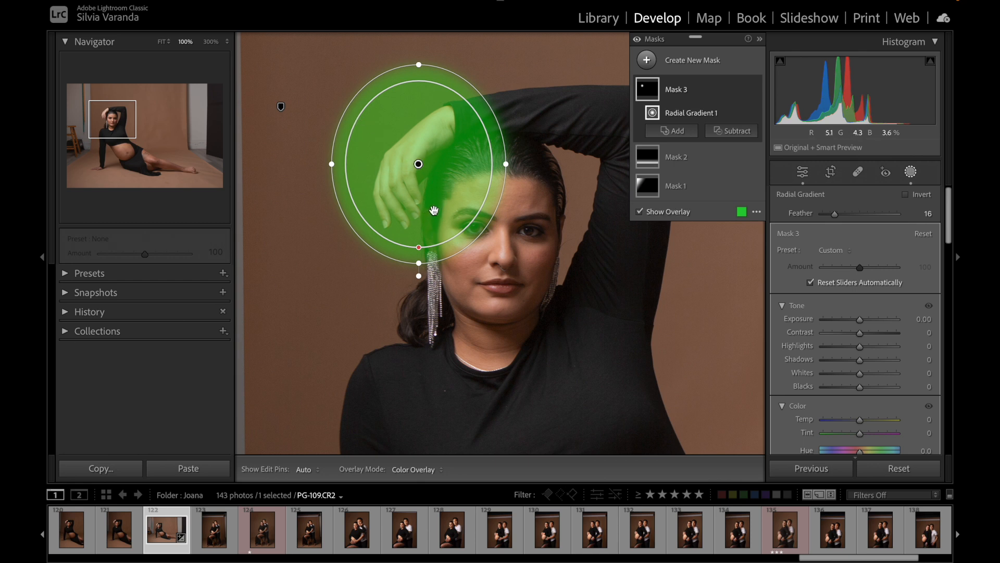
left_click_drag(418, 163, 440, 197)
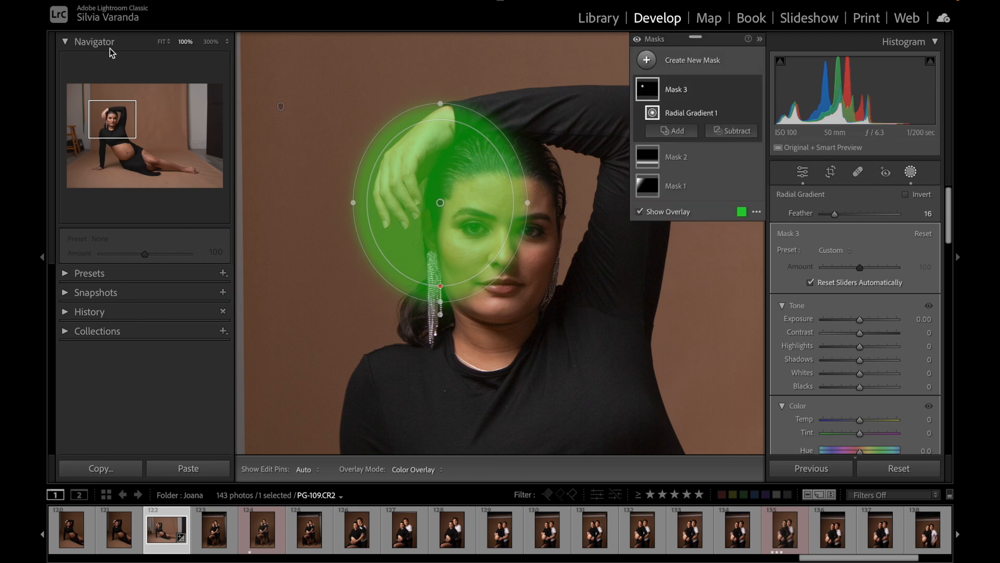
Step: Enlarge the radial gradient in the full-photo view and move it over the backdrop beside the woman's torso
left_click(162, 41)
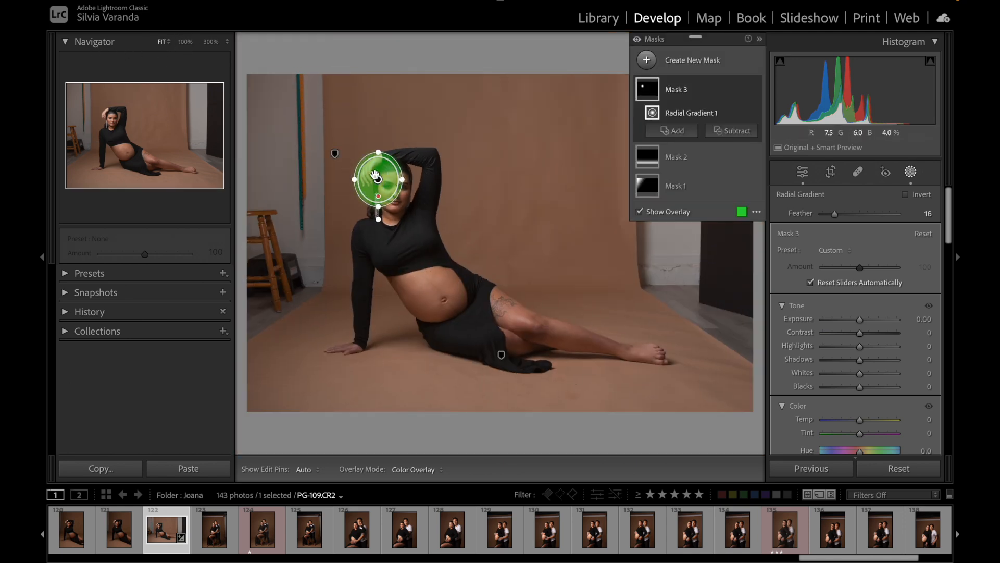
left_click_drag(407, 180, 447, 195)
left_click_drag(379, 209, 379, 263)
left_click_drag(440, 180, 517, 247)
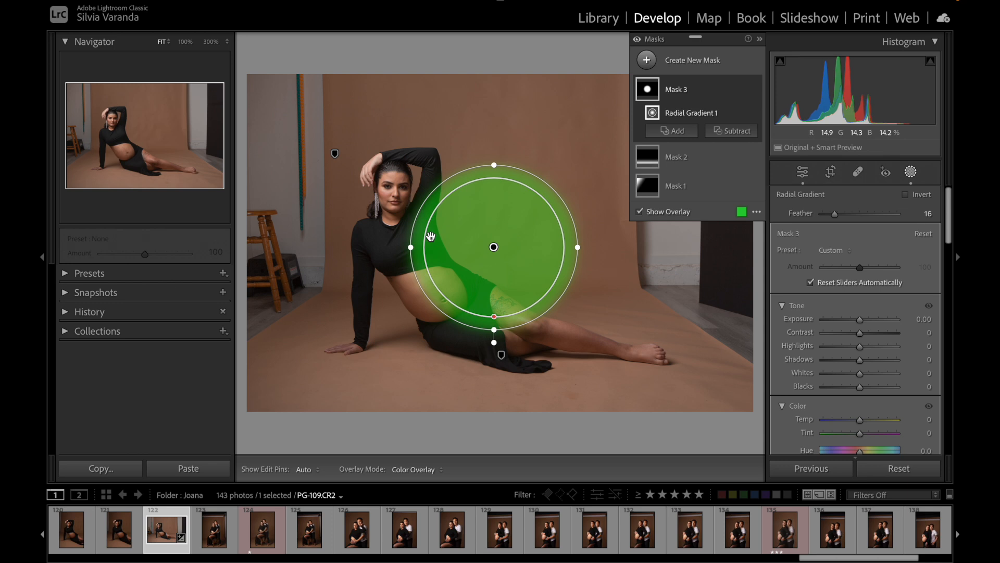
Step: Try the radial gradient's Feather at 53, 100, 18, 29 and 0, nudging the circle slightly upward
left_click_drag(834, 213, 910, 217)
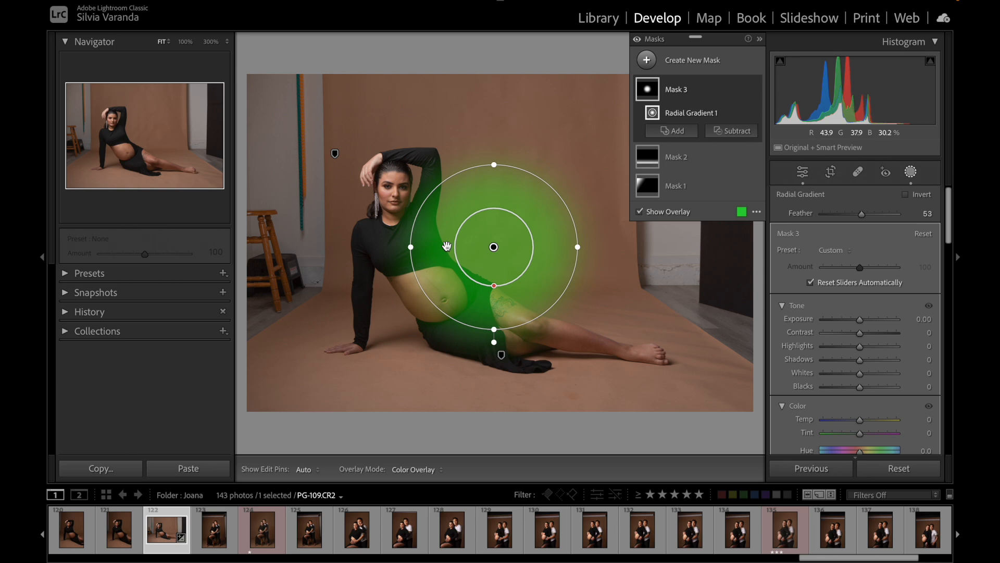
left_click_drag(861, 214, 908, 211)
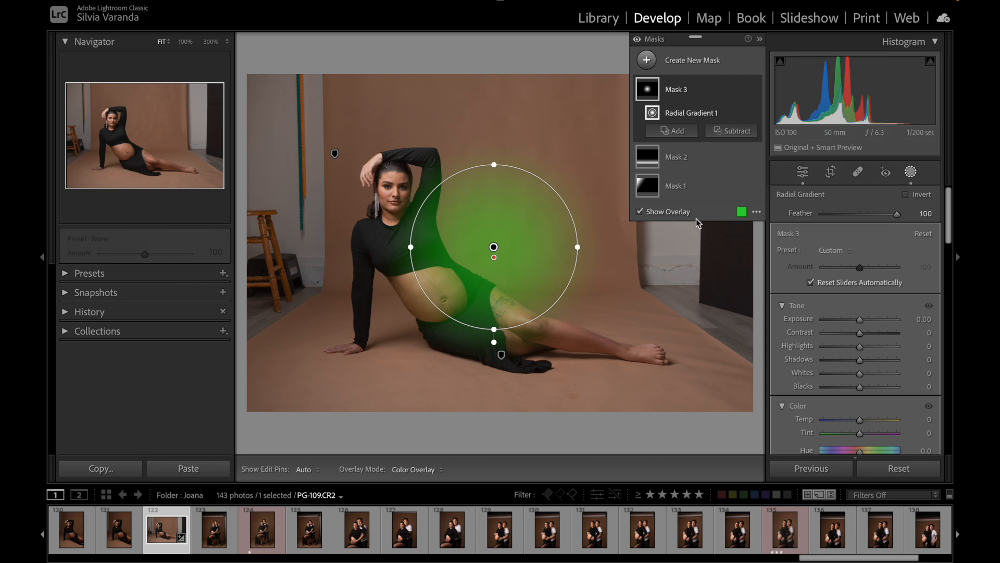
left_click_drag(842, 216, 835, 216)
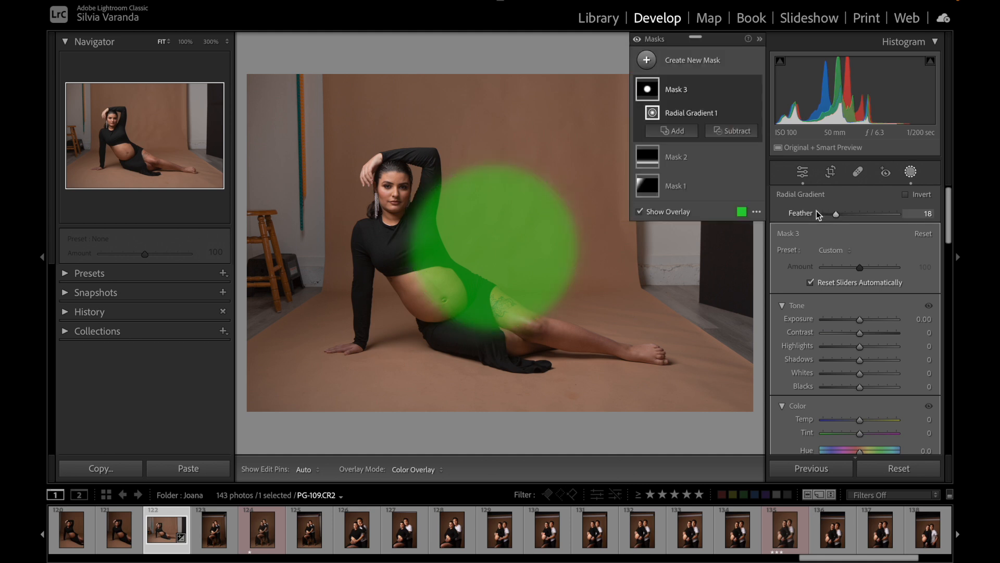
mouse_move(495, 245)
left_mouse_down()
mouse_move(447, 257)
mouse_move(494, 272)
mouse_move(479, 237)
mouse_move(486, 246)
left_mouse_up()
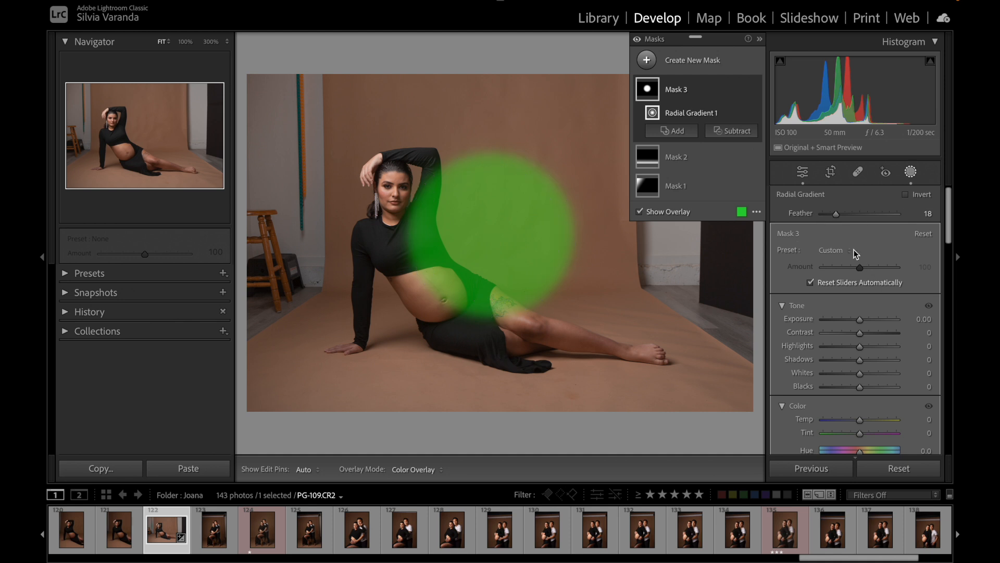
mouse_move(838, 216)
left_mouse_down()
mouse_move(853, 214)
mouse_move(845, 214)
left_mouse_up()
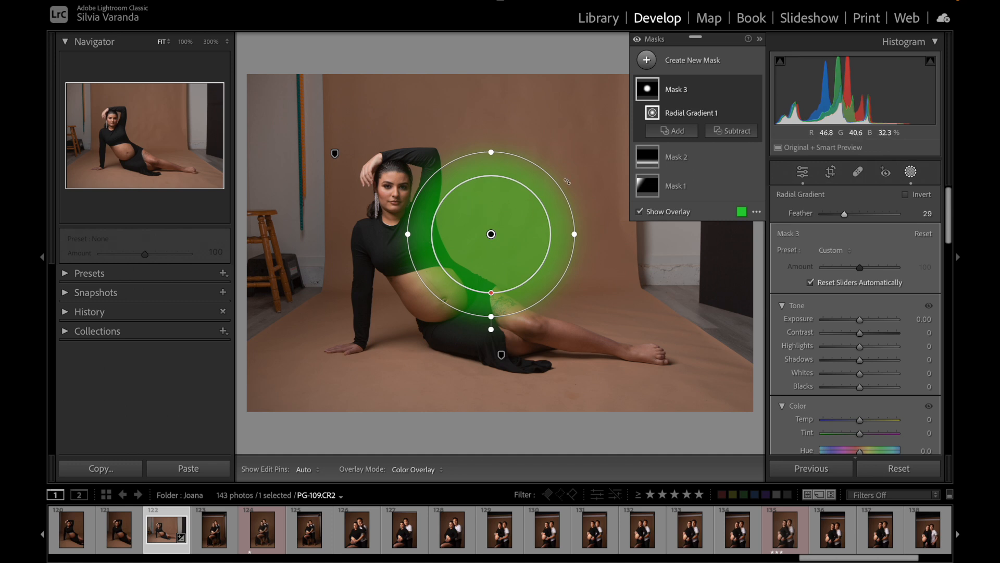
left_click_drag(858, 219, 818, 213)
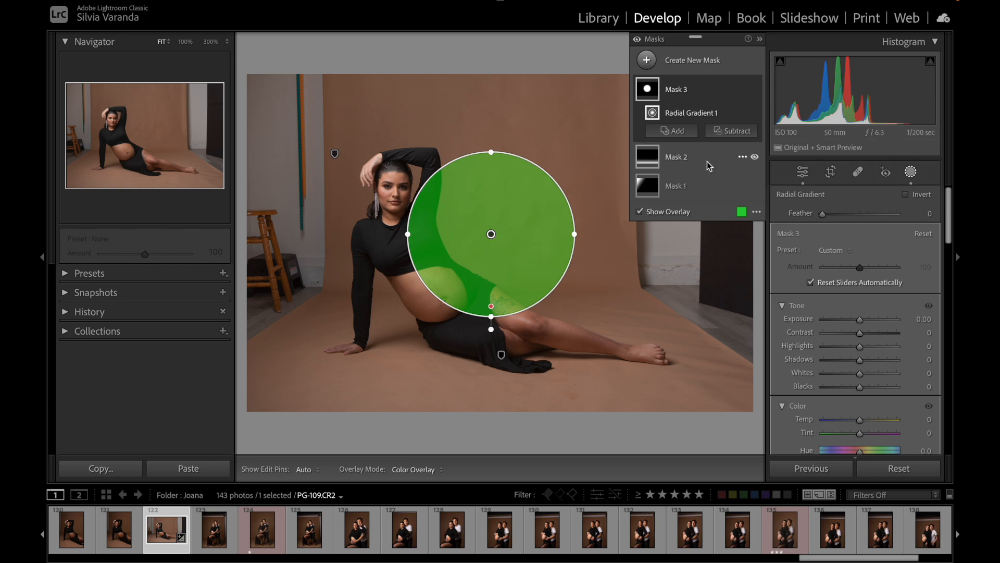
Step: Raise the radial mask's Exposure to 4.00 and hide the color overlay
left_click_drag(859, 318, 896, 319)
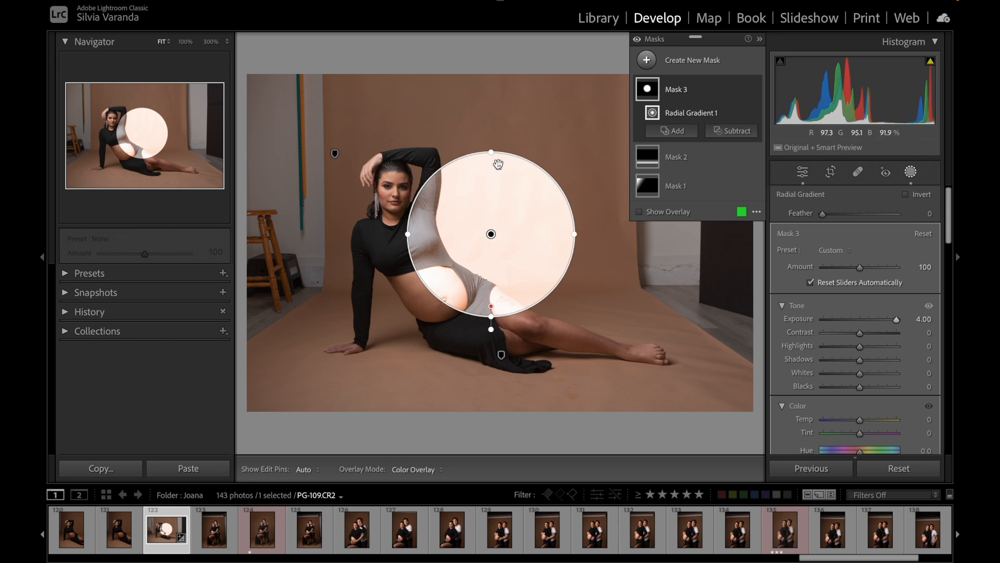
double_click(798, 318)
key("o")
left_click_drag(860, 319, 909, 320)
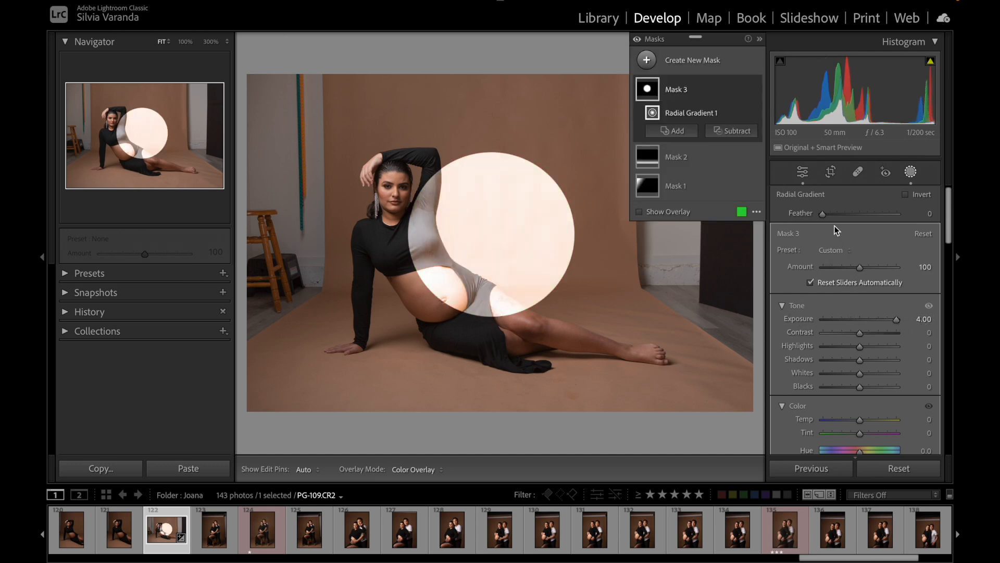
Step: Compare the brightened circle at Feather 100 and 0, and try inverting the mask on and off
left_click_drag(824, 214, 911, 229)
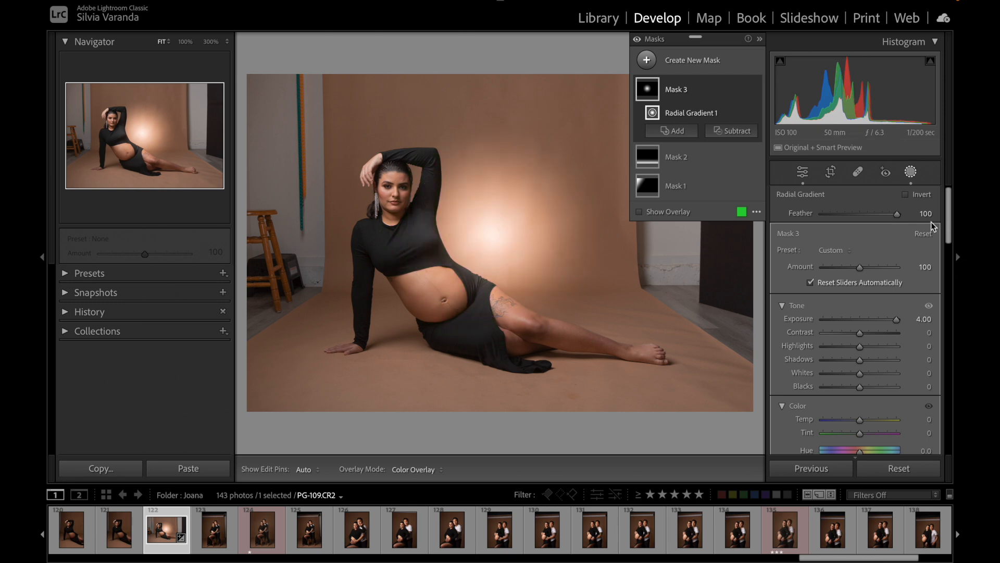
left_click_drag(897, 214, 815, 215)
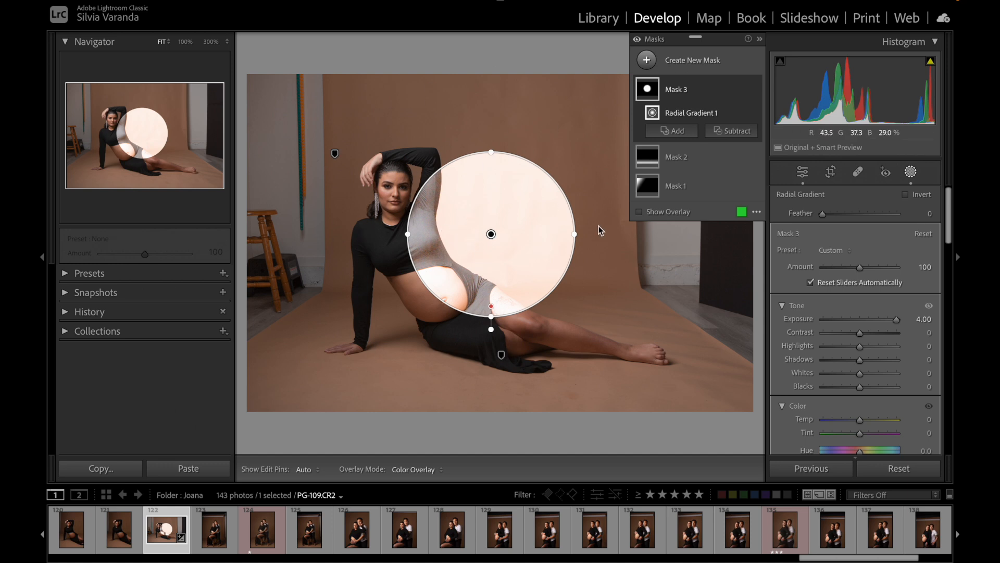
left_click(906, 195)
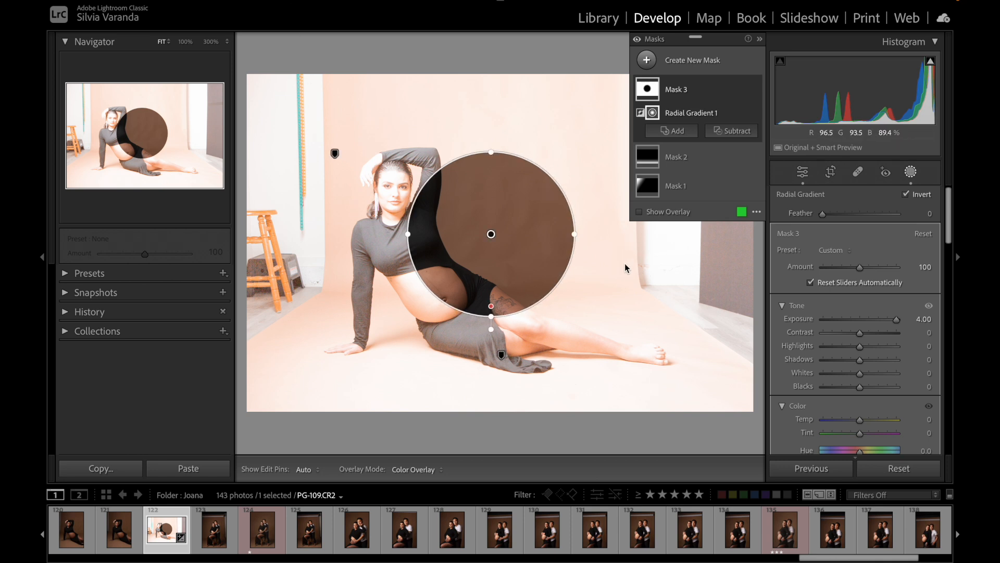
left_click(908, 194)
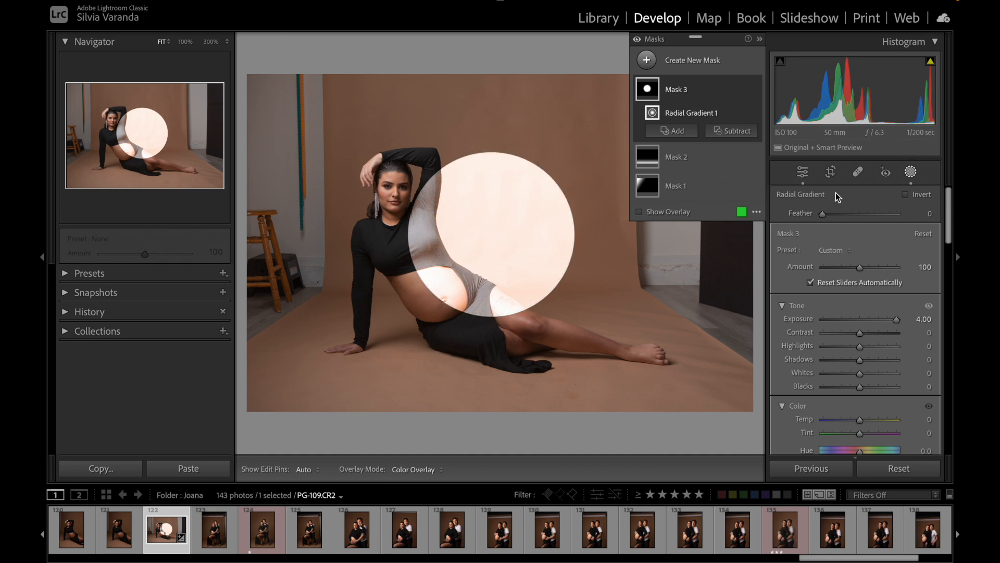
Step: Set the radial gradient's Feather to 100 and reshape it into a narrower, tilted ellipse centered on the woman's head
left_click_drag(823, 214, 897, 214)
left_click_drag(491, 234, 389, 182)
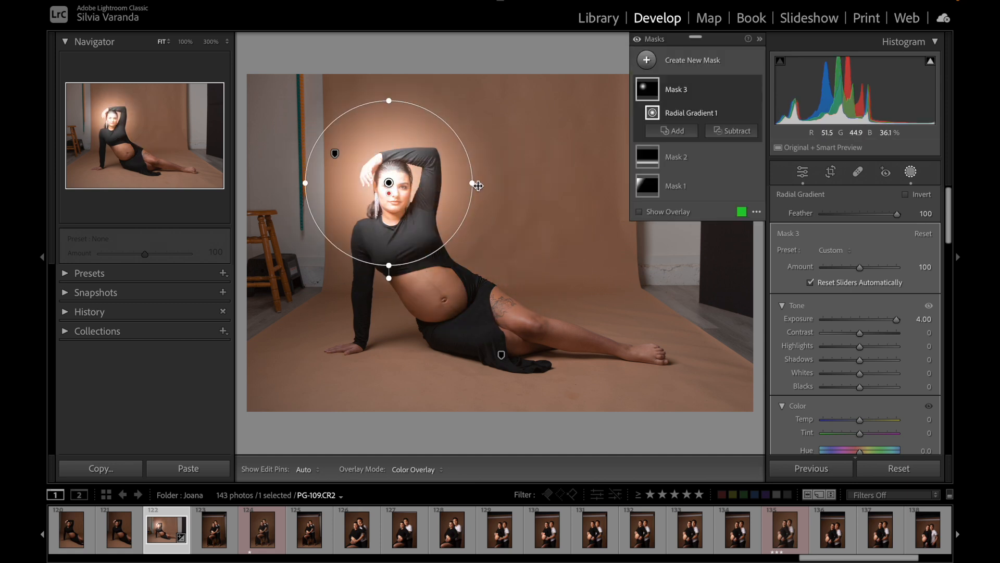
left_click_drag(474, 181, 440, 183)
left_click_drag(446, 117, 360, 256)
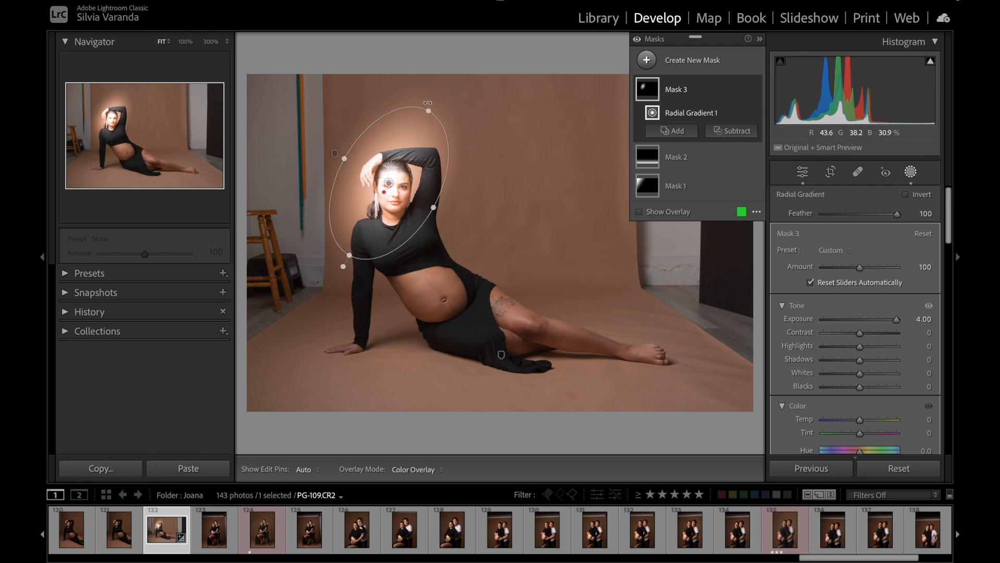
right_click(413, 134)
left_click(399, 156)
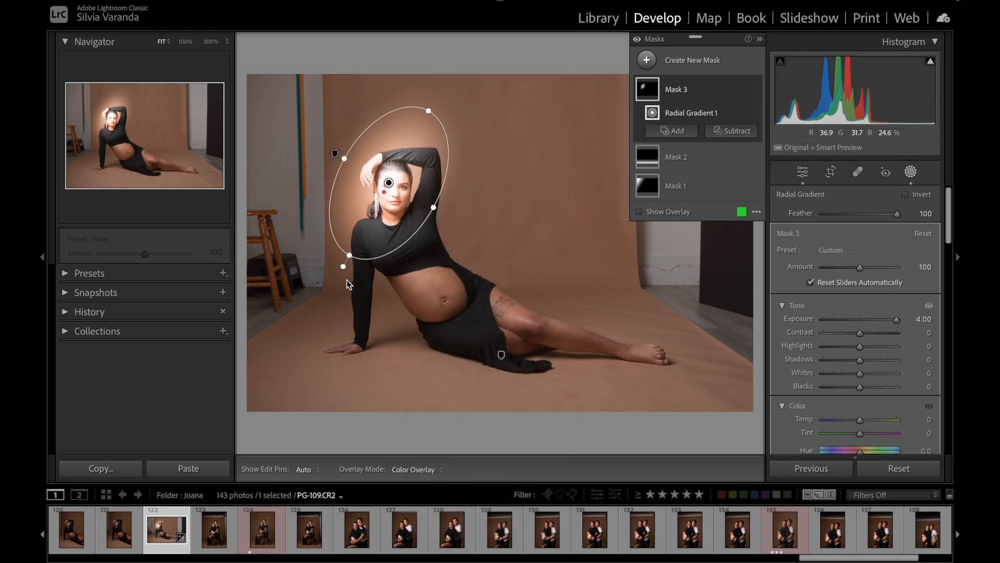
Step: Shrink the tilted ellipse around the woman's face and reset its Exposure to 0.00
left_click_drag(348, 256, 368, 221)
left_click_drag(435, 205, 409, 191)
left_click_drag(416, 143, 407, 152)
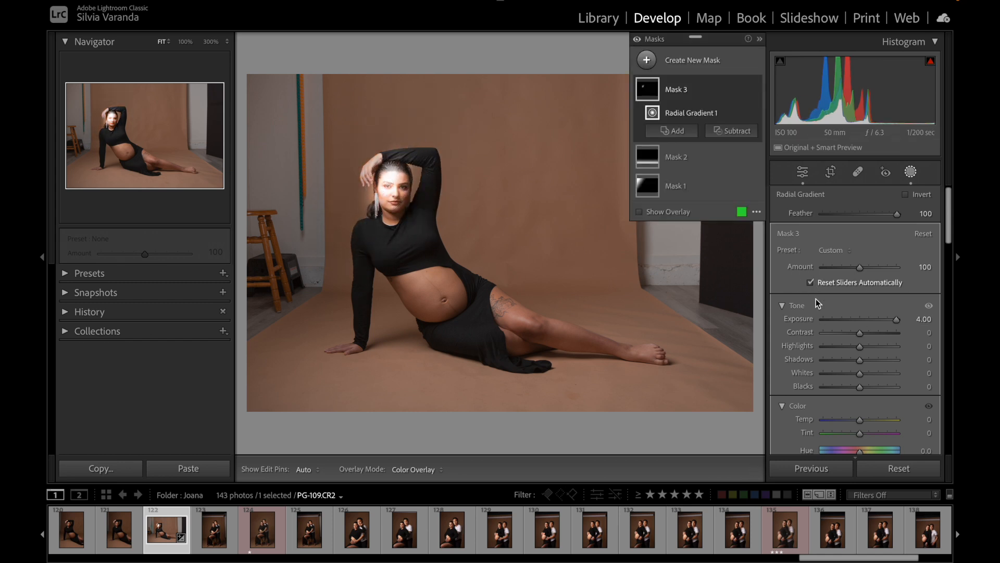
double_click(803, 318)
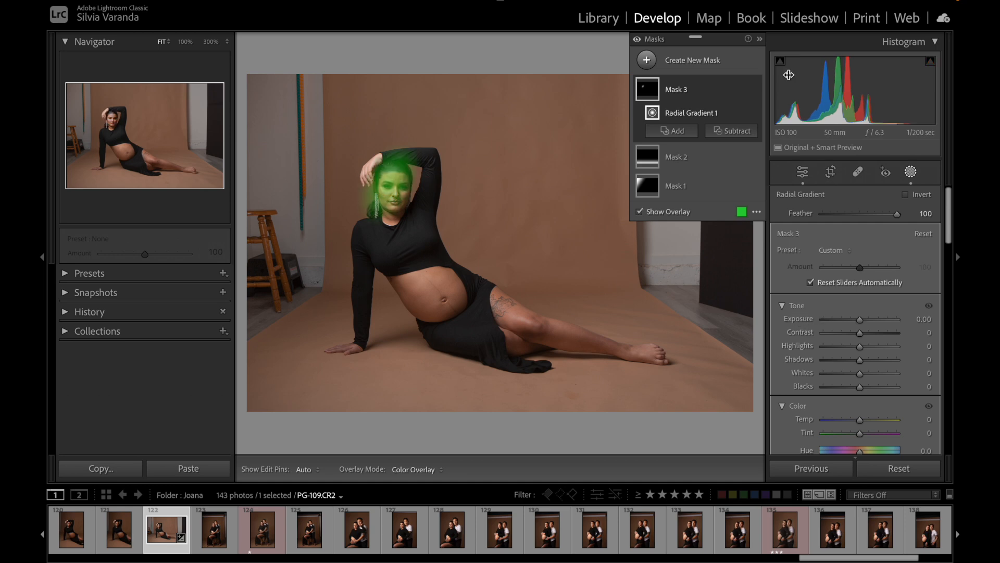
Step: Move the radial gradient onto the woman's raised hand at 100% zoom and reshape the ellipse to fit around it
left_click(185, 41)
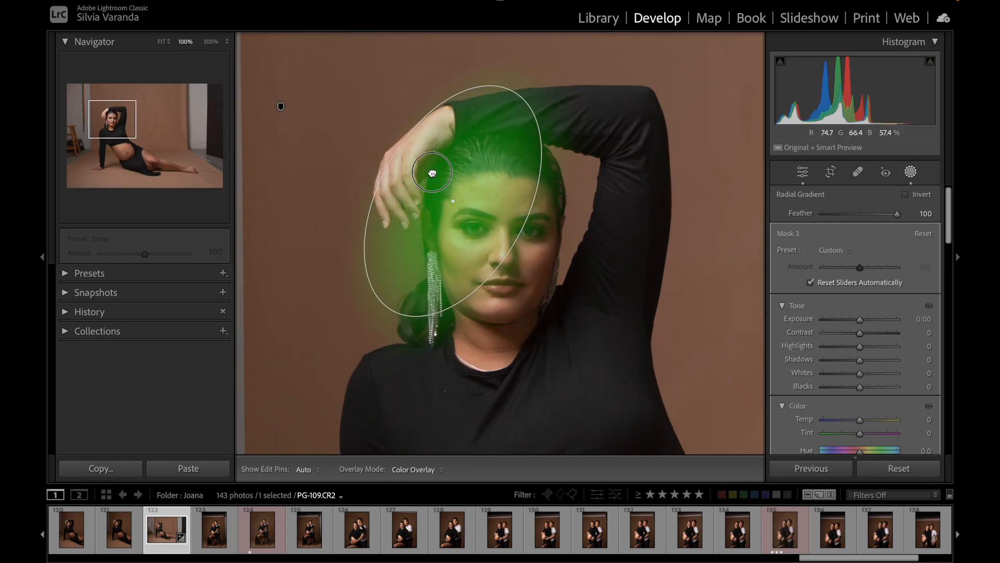
left_click_drag(433, 173, 389, 141)
left_click_drag(469, 58, 448, 97)
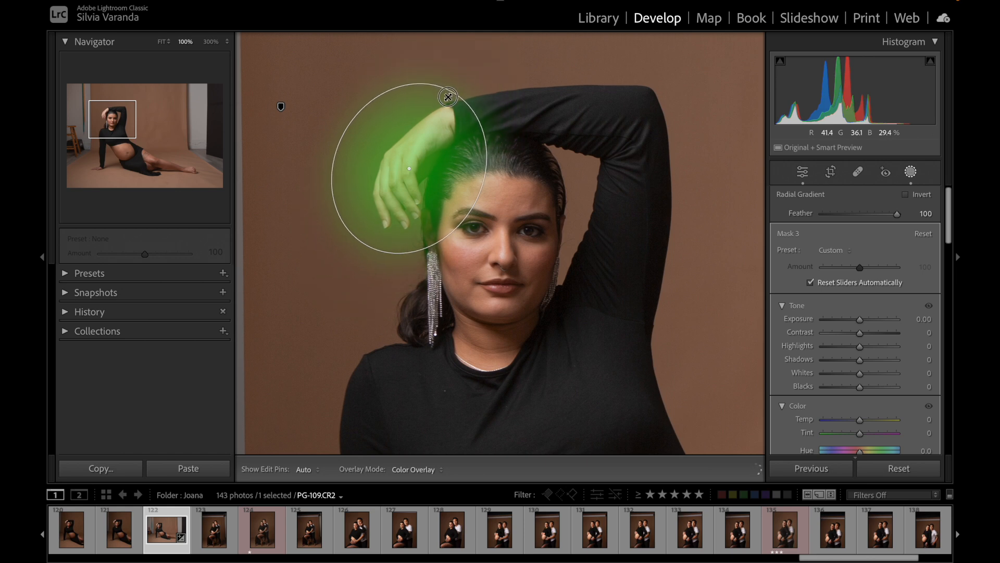
left_click_drag(348, 137, 363, 144)
left_click_drag(459, 198, 452, 192)
left_click_drag(368, 245, 371, 240)
left_click_drag(451, 190, 464, 199)
left_click_drag(451, 101, 469, 102)
mouse_move(439, 148)
left_mouse_down()
mouse_move(456, 145)
mouse_move(446, 149)
left_mouse_up()
left_click_drag(472, 199, 476, 201)
left_click_drag(455, 101, 457, 95)
left_click_drag(415, 167, 411, 150)
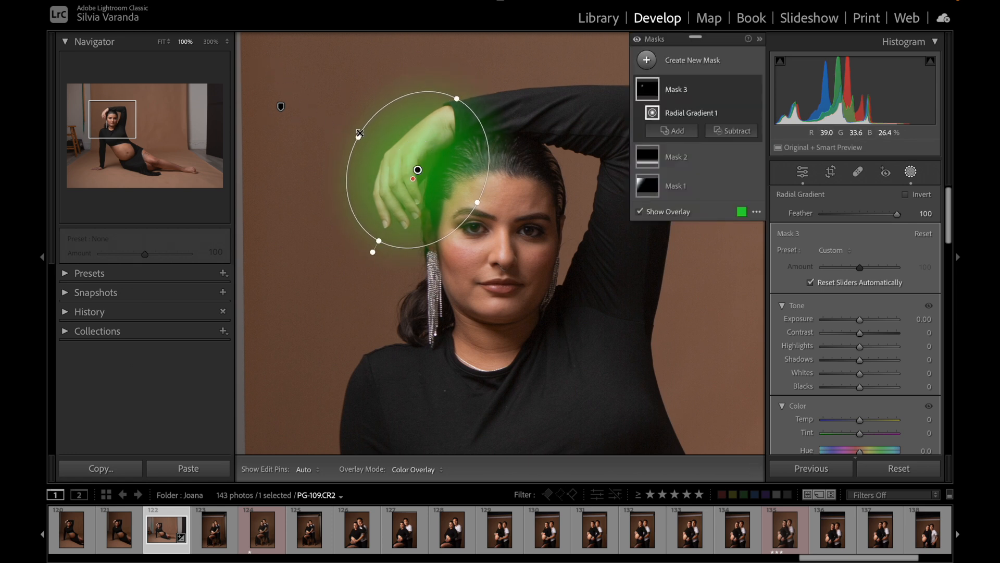
Step: Hide the mask overlay and compare the raised hand and face with all masks off and on
left_click(639, 212)
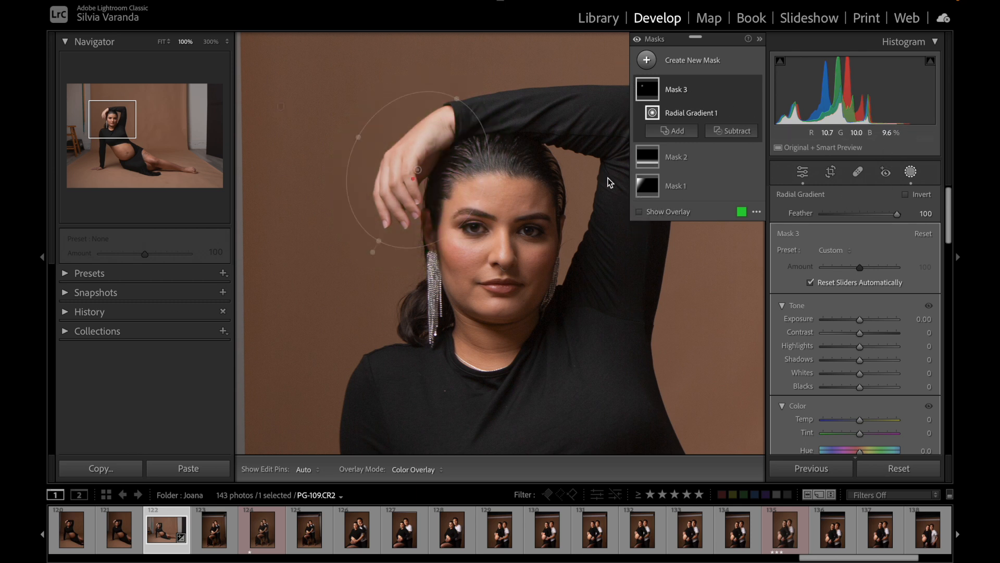
left_click(638, 39)
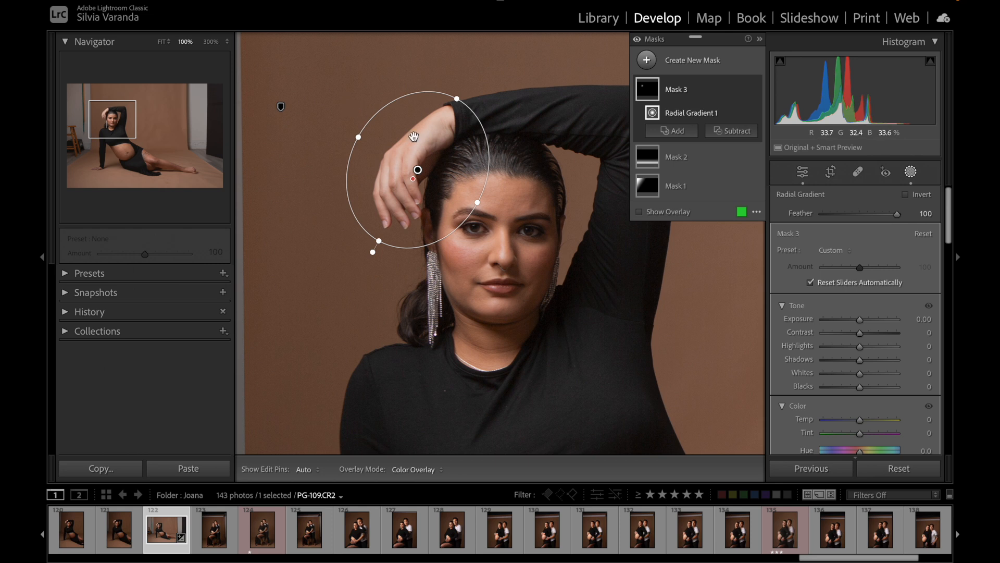
left_click(638, 40)
left_click(638, 39)
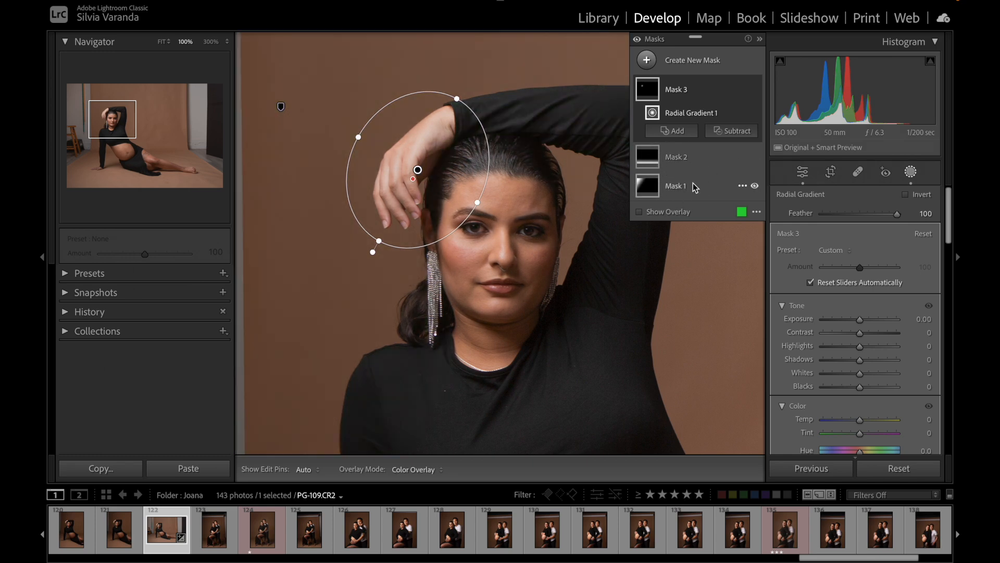
left_click(637, 40)
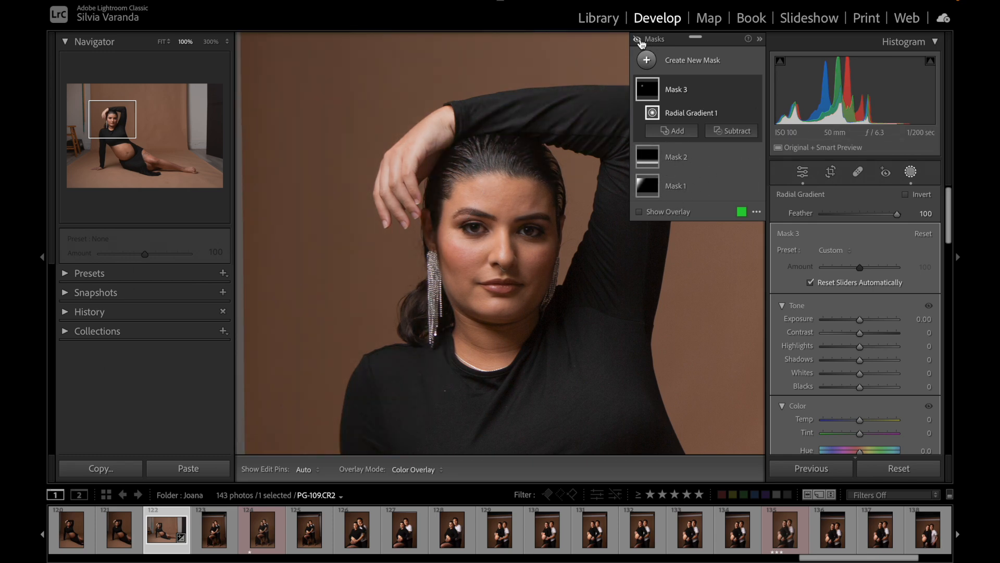
left_click(639, 40)
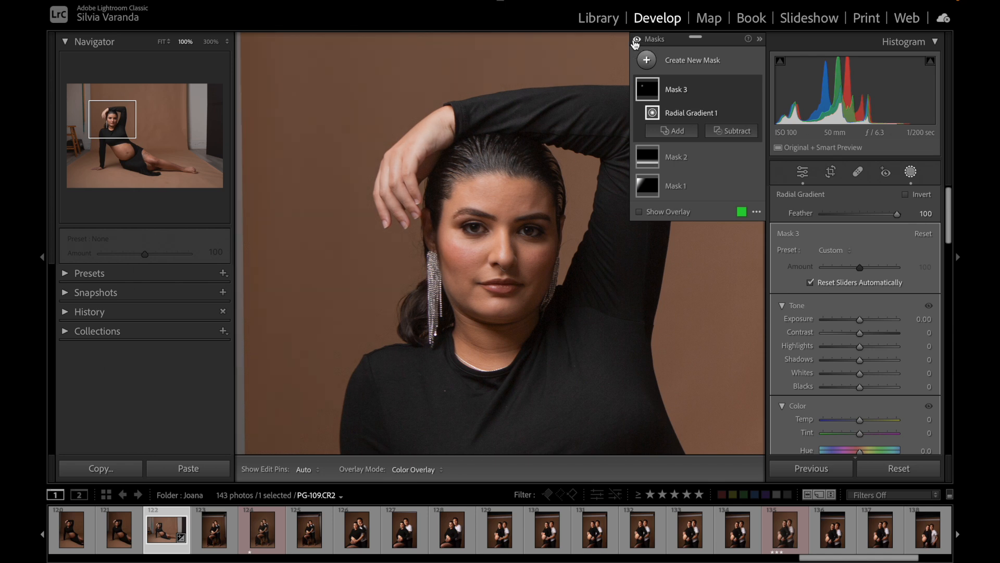
Step: Set the raised-hand mask's Highlights to -100, and try its Exposure at -2.82 before resetting Exposure to 0.00
left_click(637, 41)
left_click_drag(860, 346, 822, 348)
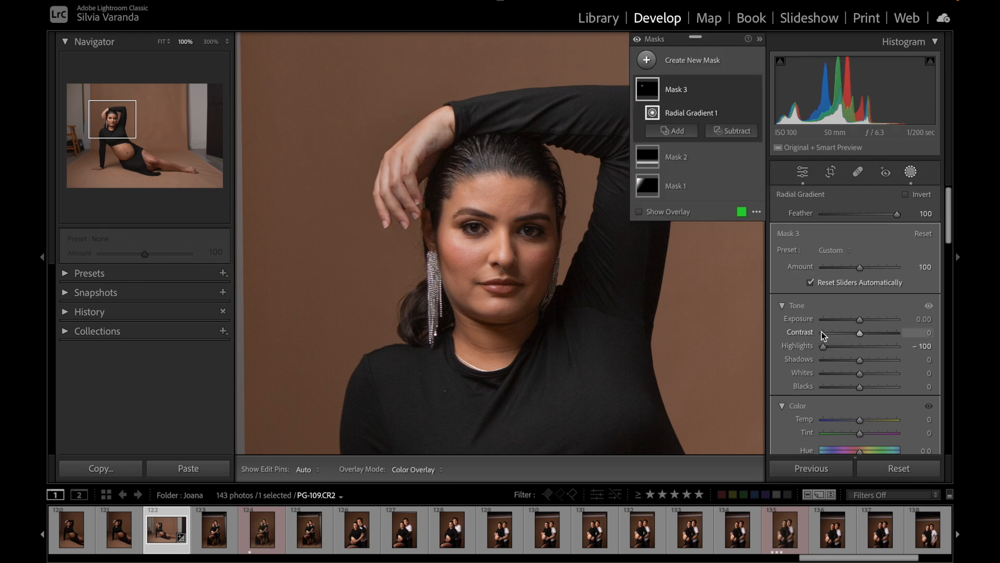
left_click_drag(861, 319, 834, 322)
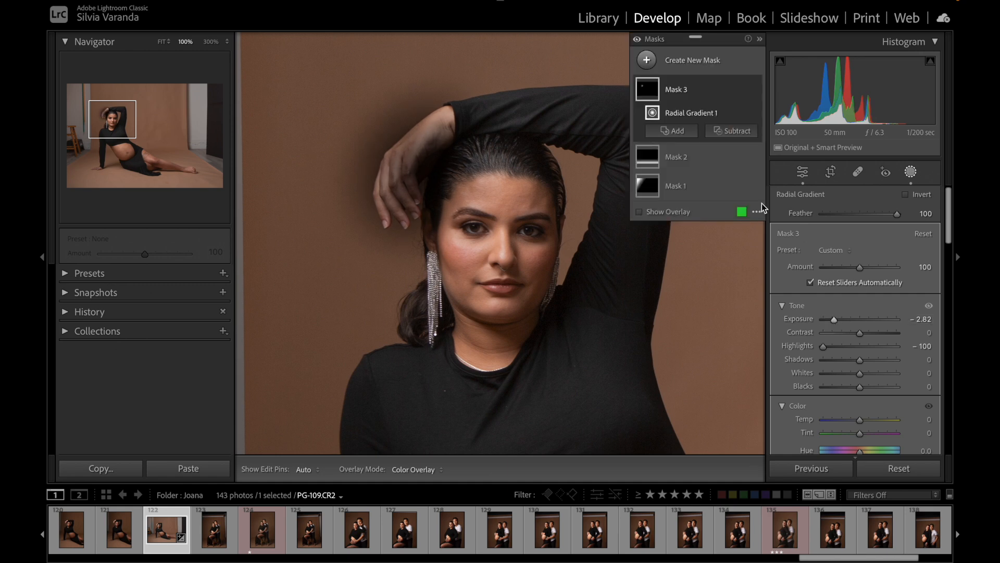
double_click(798, 319)
mouse_move(827, 350)
left_mouse_down()
mouse_move(862, 347)
mouse_move(817, 347)
mouse_move(846, 358)
mouse_move(824, 357)
left_mouse_up()
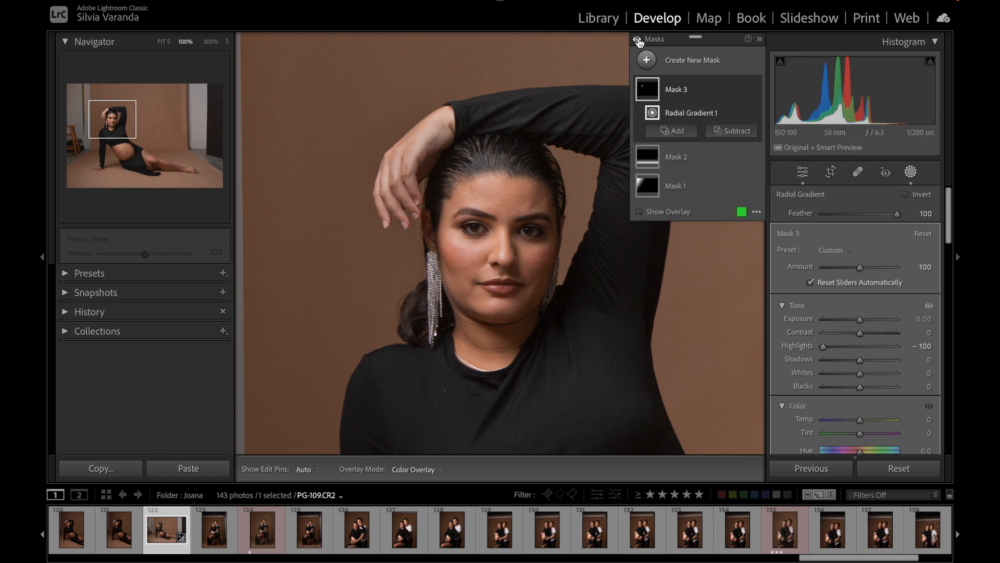
Step: Compare the raised hand's highlights with all masks off and on
left_click(637, 40)
left_click(638, 41)
left_click(638, 41)
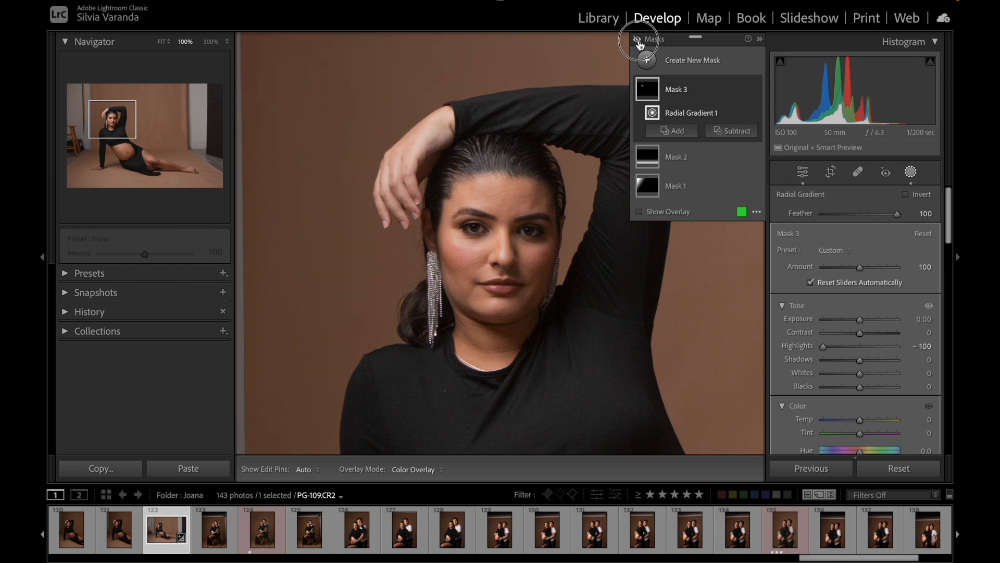
left_click(638, 41)
left_click(638, 40)
left_click(638, 41)
mouse_move(479, 207)
left_mouse_down()
mouse_move(459, 186)
mouse_move(474, 200)
left_mouse_up()
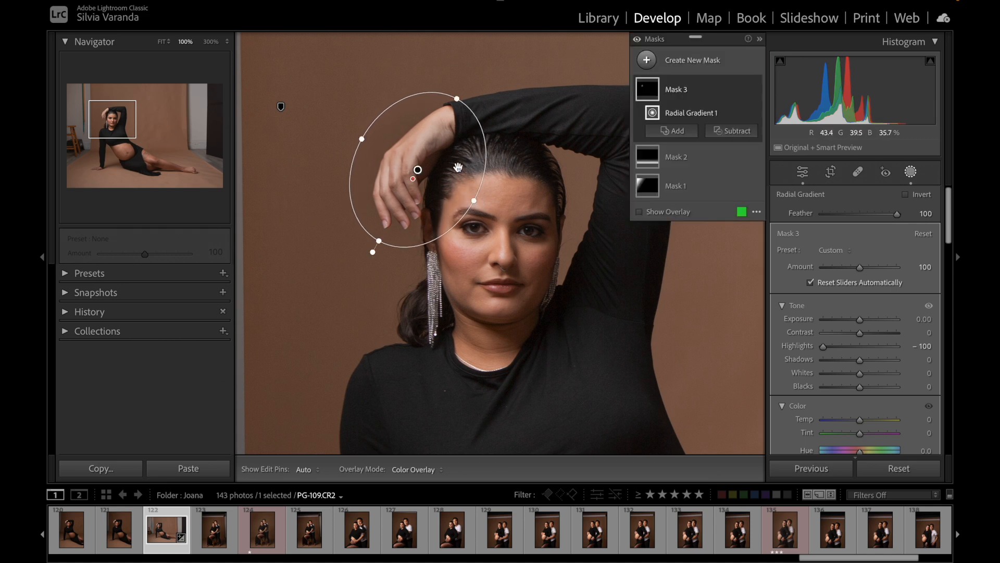
left_click(637, 40)
left_click(637, 39)
Step: Add a radial gradient mask around the woman's head in the full-image view and set its Exposure to 0.48
left_click(905, 173)
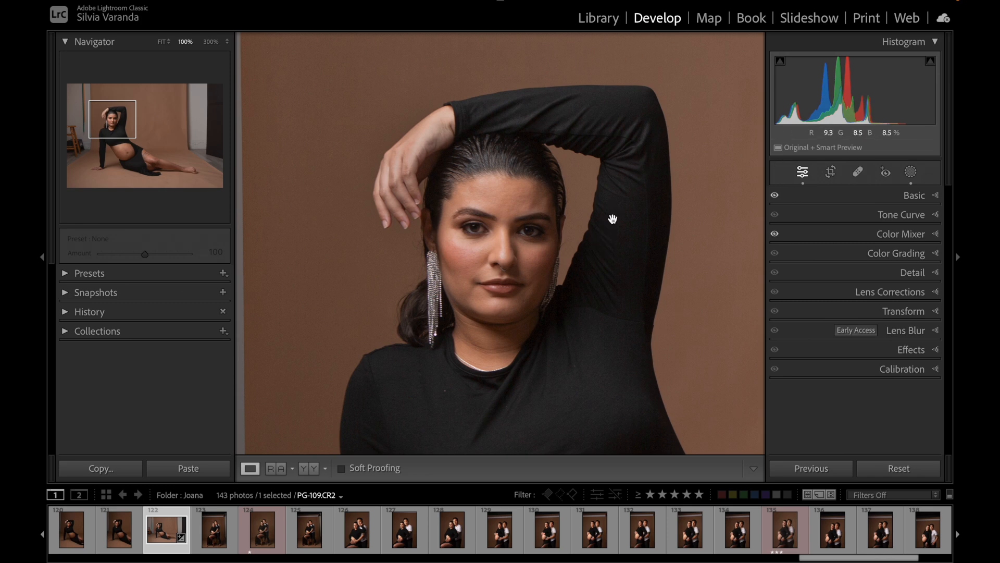
left_click(387, 140)
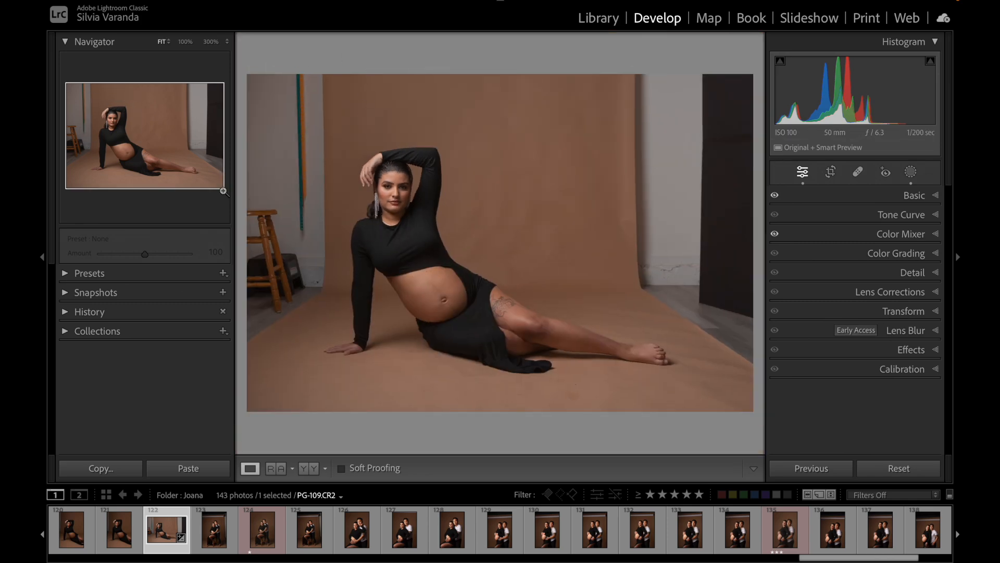
left_click(911, 173)
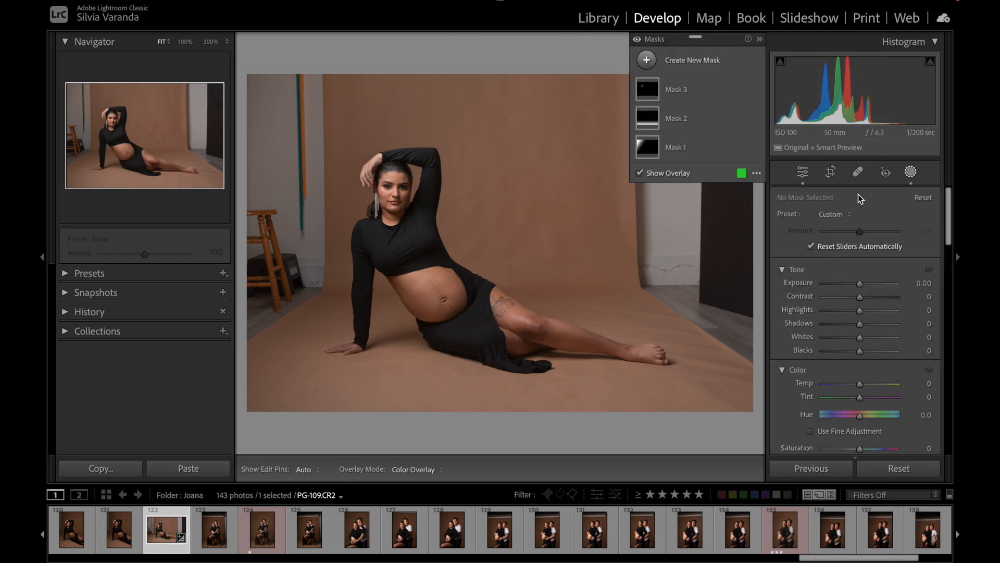
left_click(647, 60)
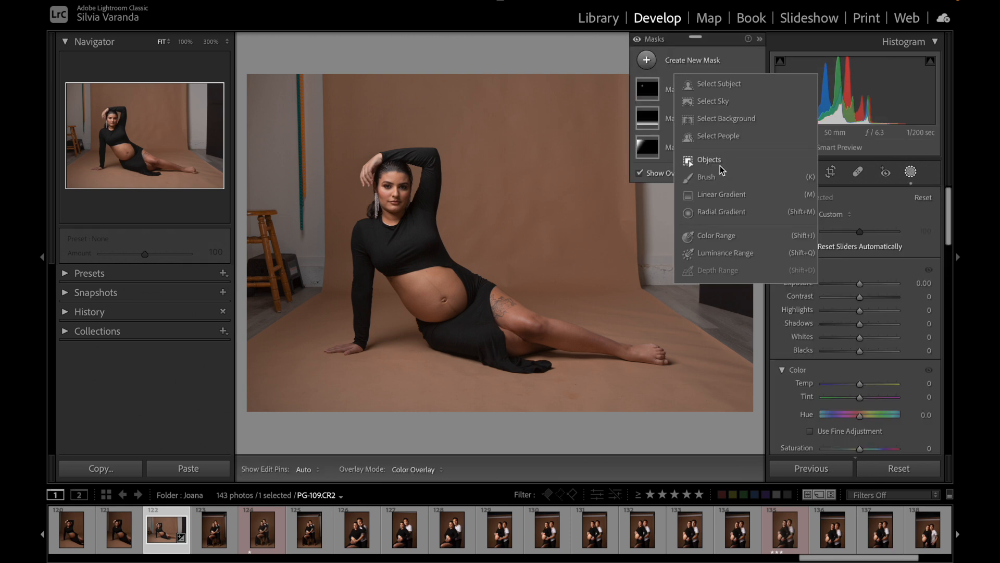
left_click(723, 214)
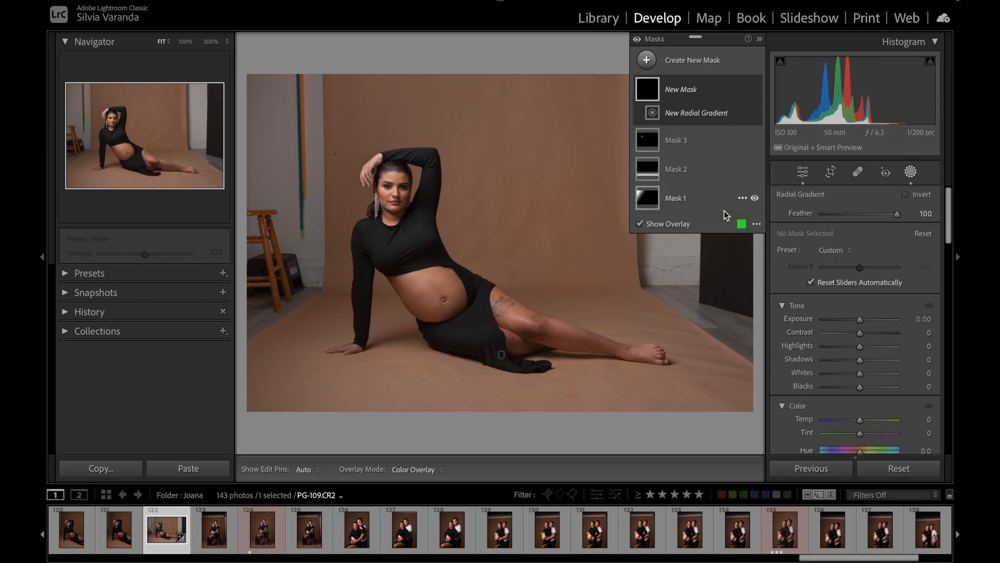
left_click_drag(381, 181, 408, 204)
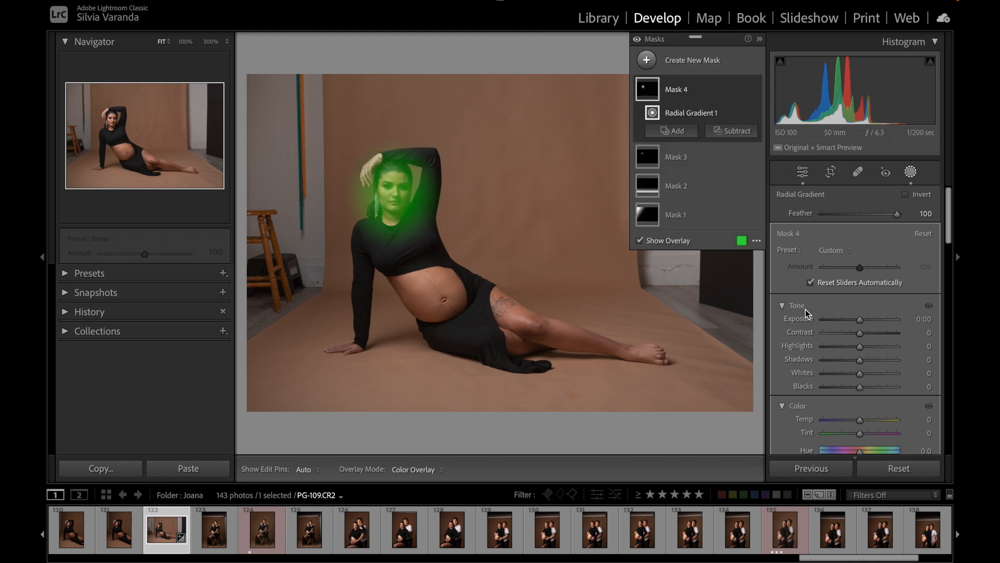
left_click_drag(859, 319, 864, 319)
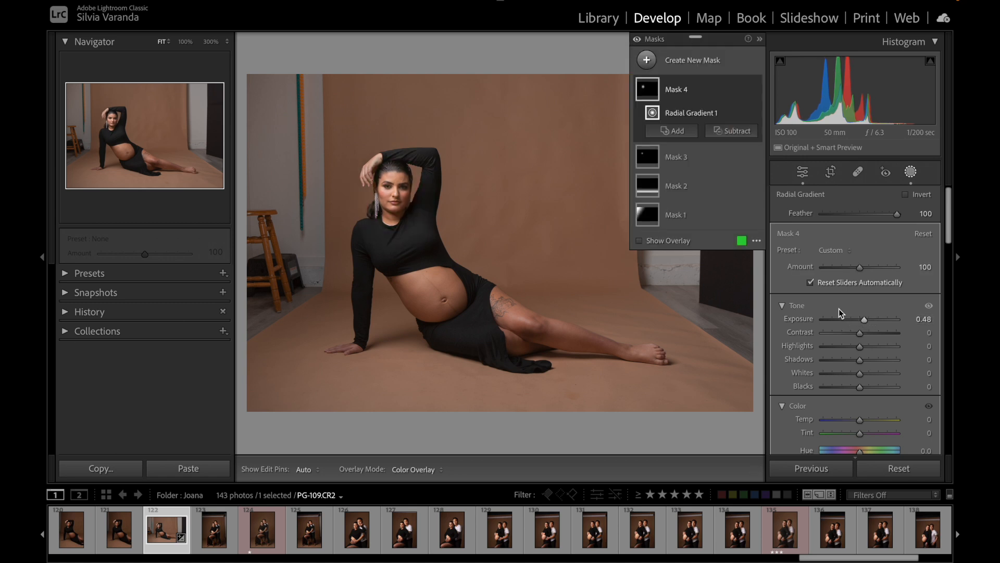
Step: Check the masks' effect, zoom to 100%, and recenter and slightly rotate the radial gradient around the woman's face
left_click(637, 39)
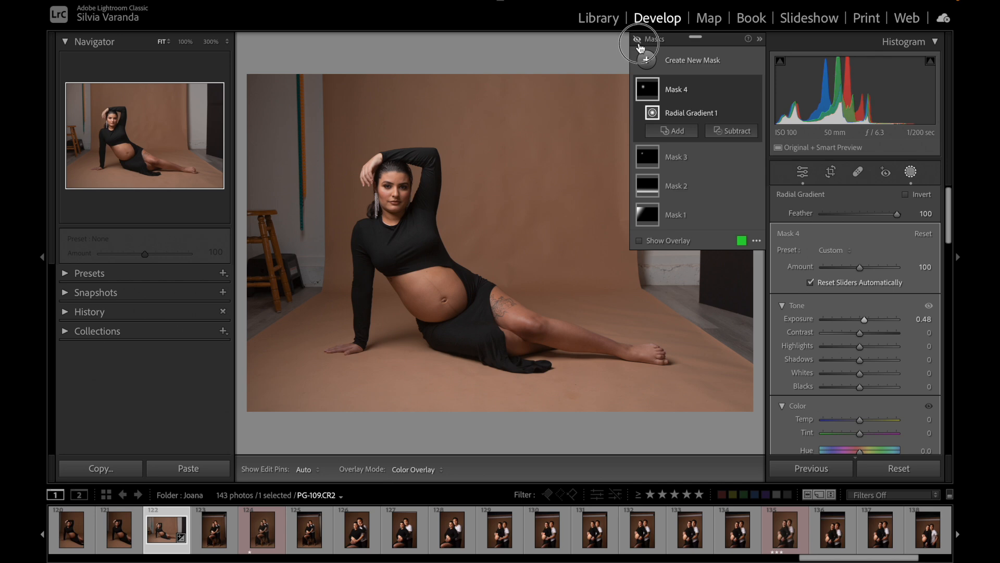
left_click(637, 39)
left_click(185, 41)
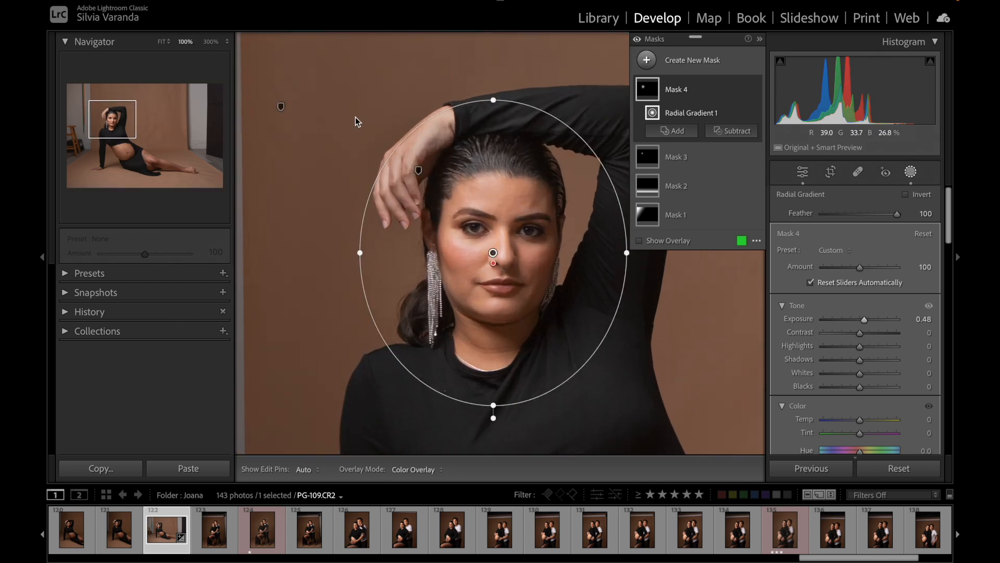
left_click_drag(543, 194, 545, 194)
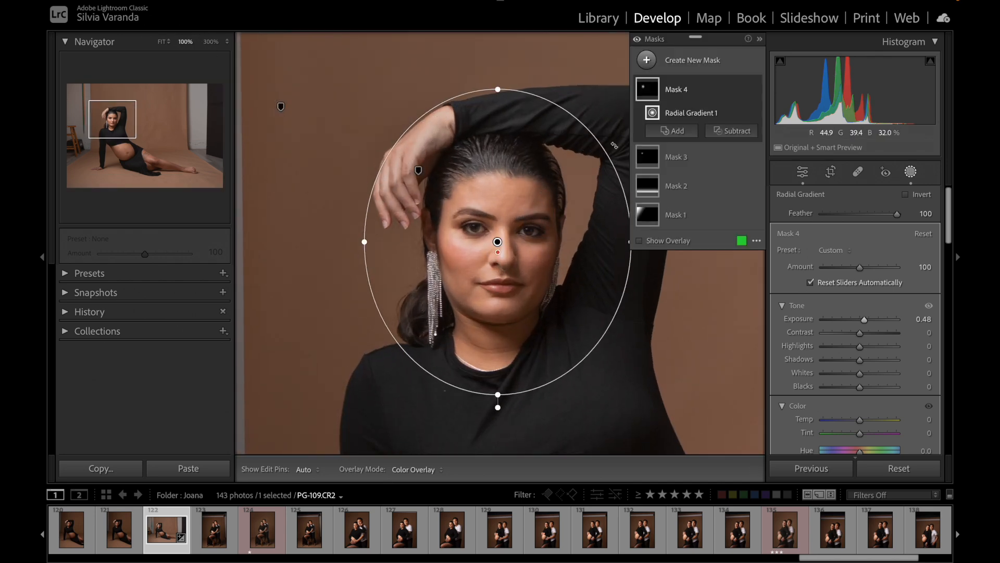
mouse_move(615, 145)
left_mouse_down()
mouse_move(636, 181)
mouse_move(621, 157)
left_mouse_up()
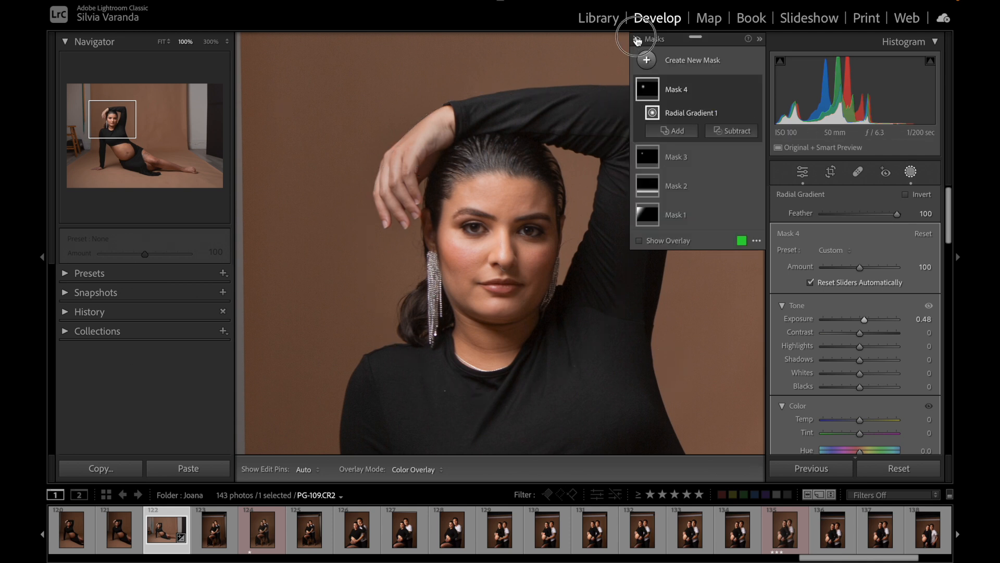
Step: Compare the brightened face at 100% zoom with all masks off and on
left_click(638, 39)
left_click(638, 39)
left_click(638, 40)
left_click(638, 39)
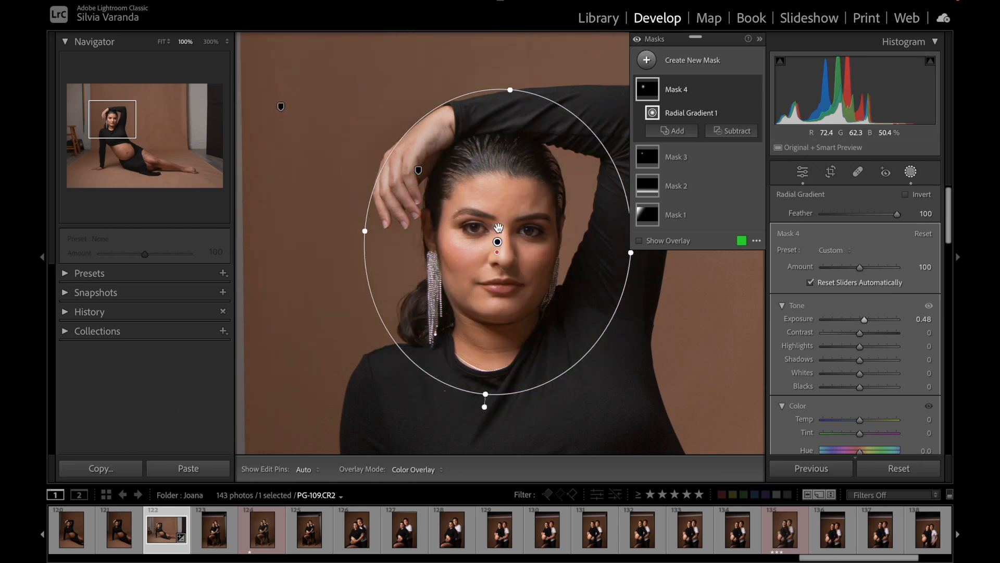
Step: Delete the radial gradient around the face together with its emptied mask
key("Delete")
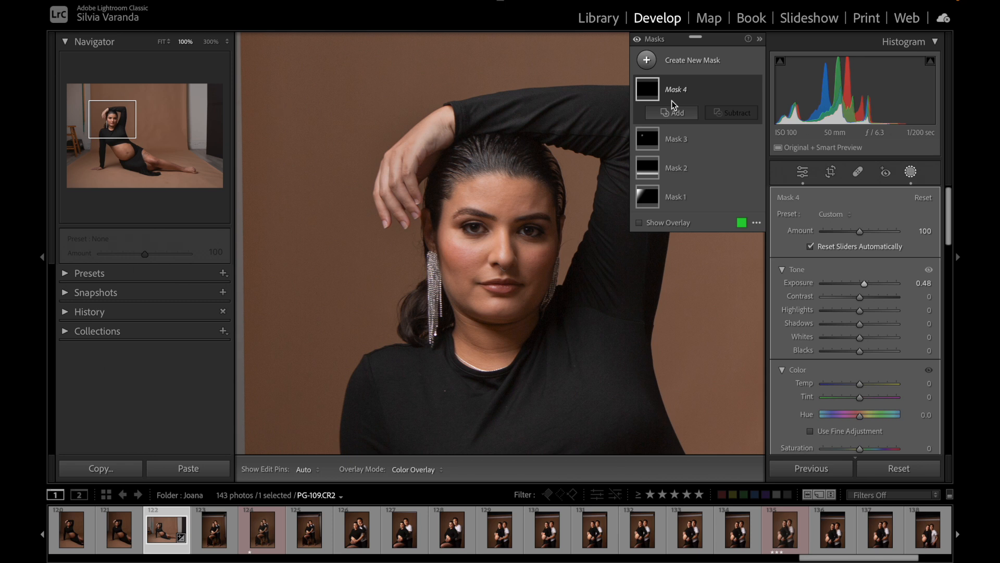
right_click(676, 87)
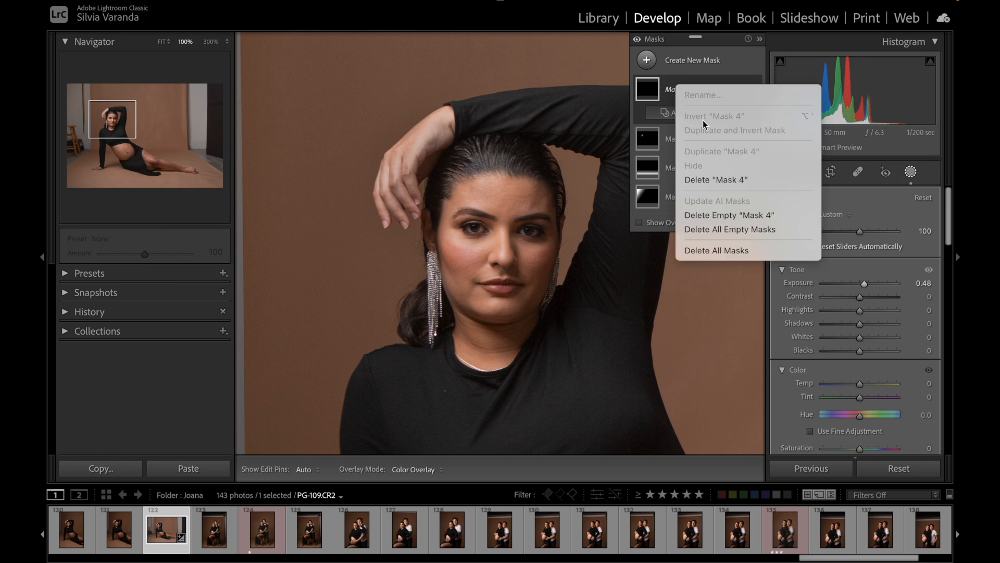
left_click(722, 179)
Step: Add a narrow upright radial gradient over the shadowed half of the woman's face and set its Exposure to 0.61
left_click(647, 61)
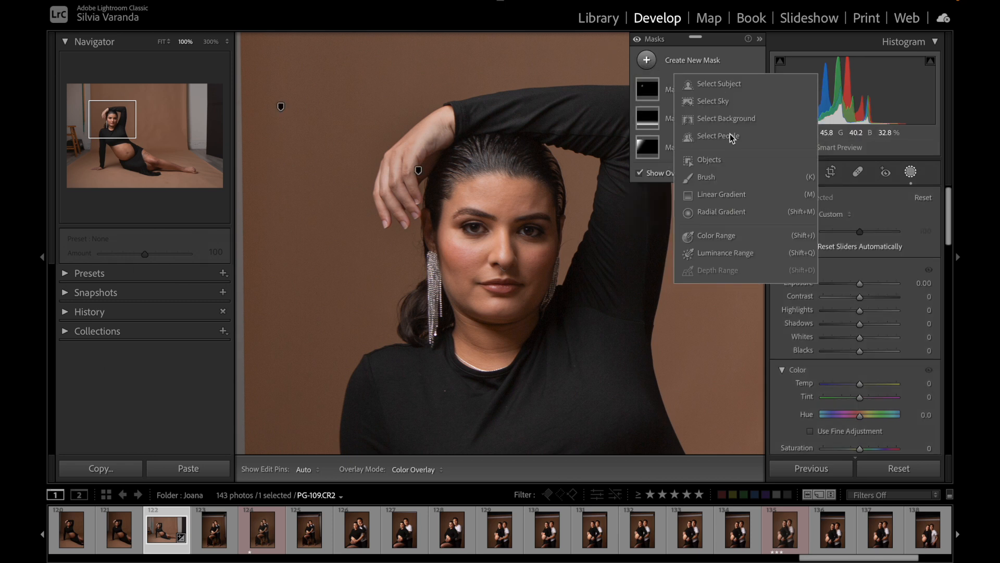
left_click(721, 212)
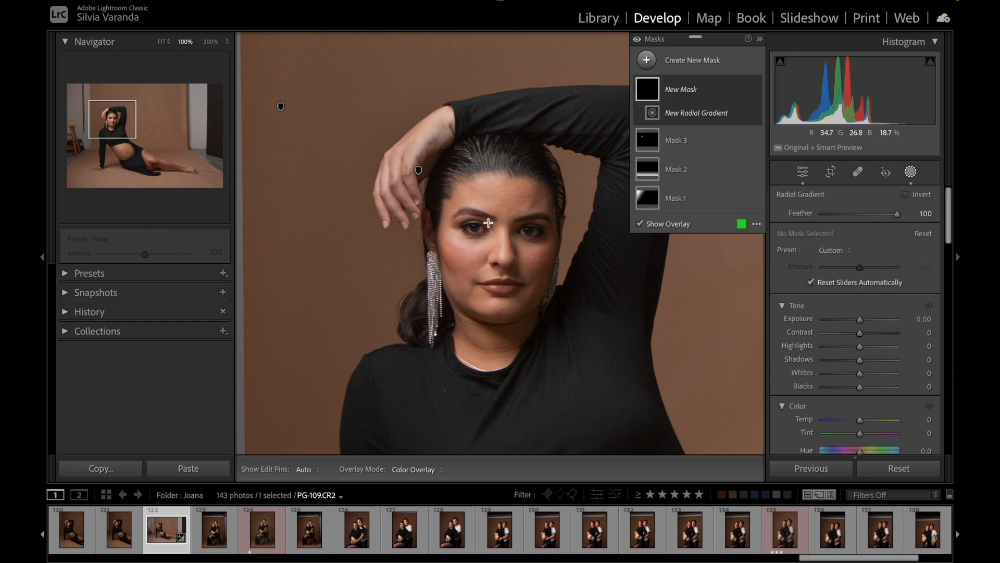
left_click_drag(511, 181, 548, 290)
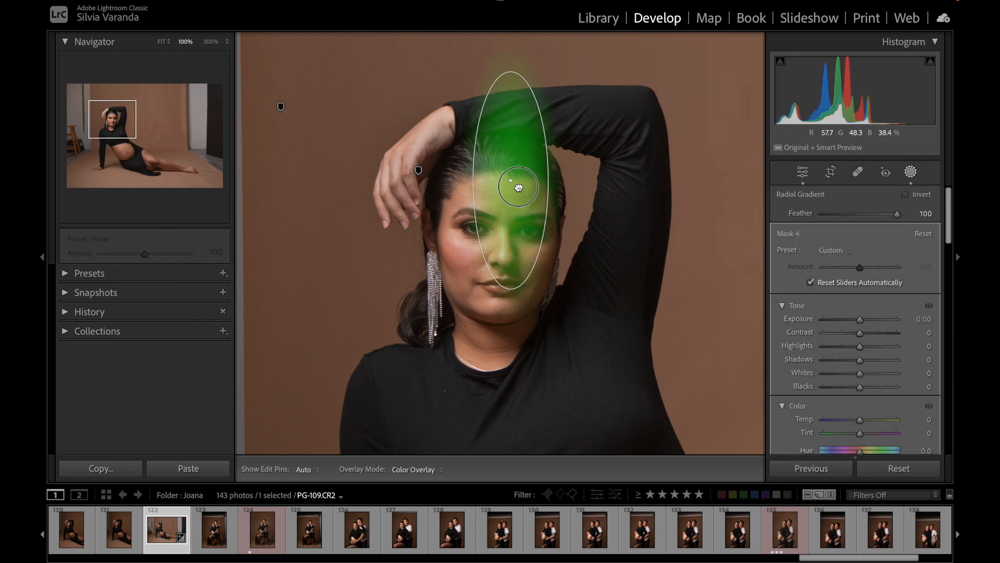
left_click_drag(511, 180, 539, 240)
left_click_drag(539, 351, 537, 336)
left_click_drag(540, 232, 534, 238)
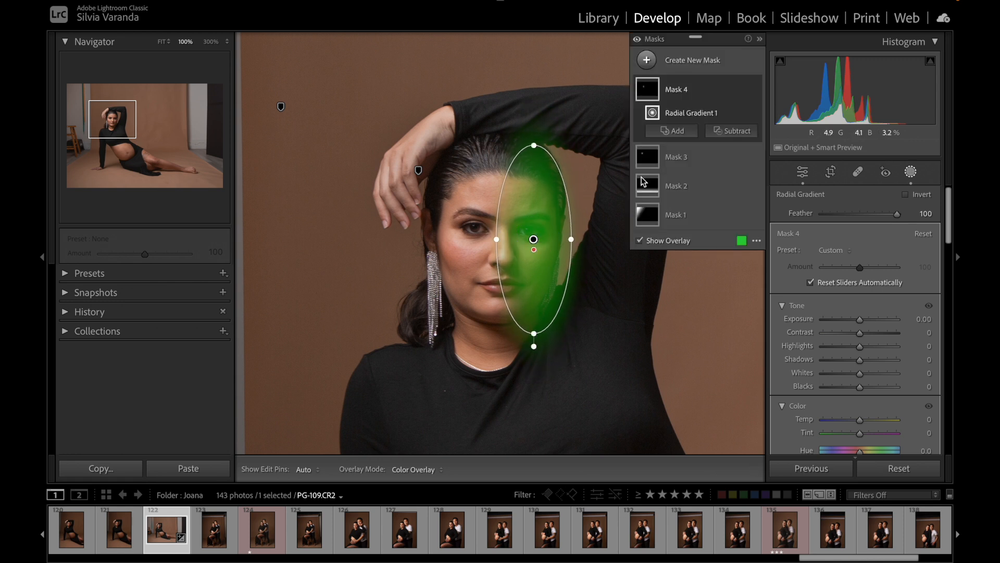
left_click_drag(859, 319, 866, 322)
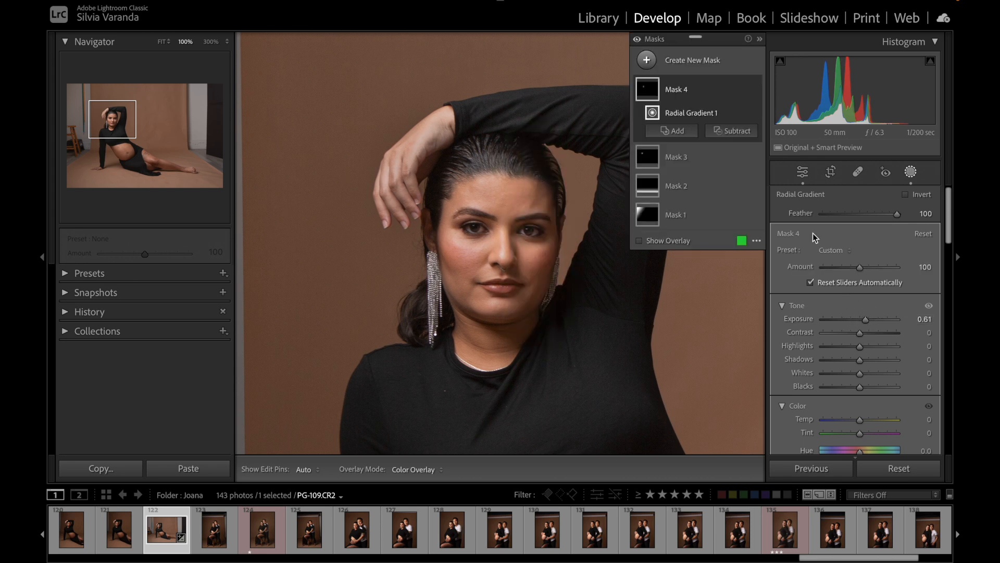
Step: Check the shadowed half of the face at 100% zoom with the masks off and on
left_click(638, 40)
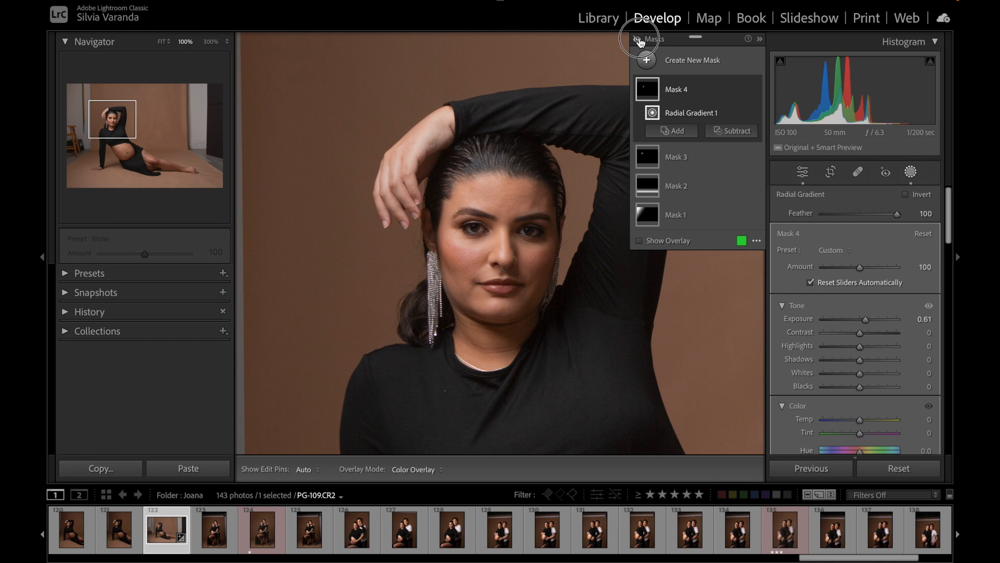
left_click(645, 39)
left_click(639, 40)
Step: Examine the whole face at 200% zoom, comparing its shadowed side with all masks off and on
left_click(213, 44)
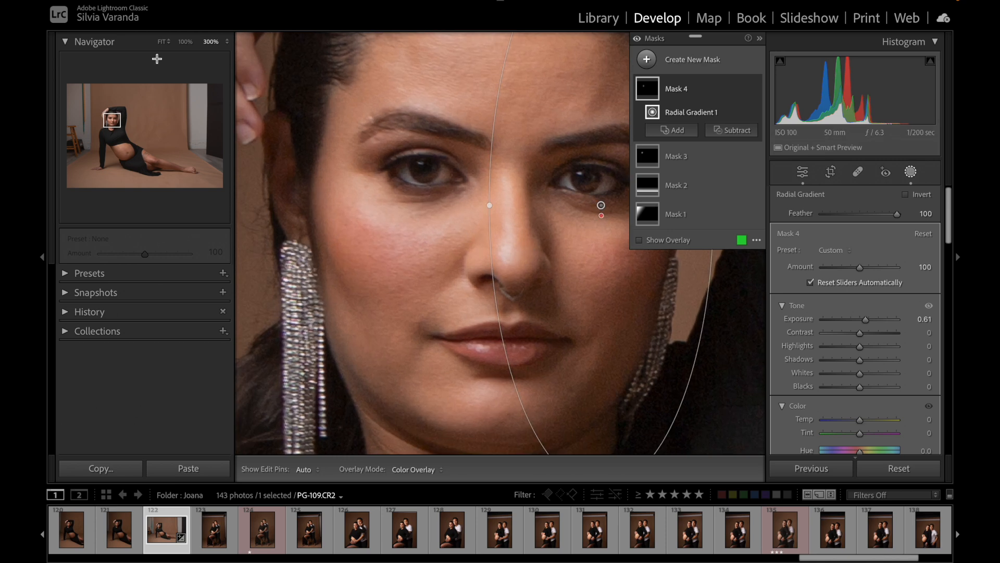
left_click(227, 44)
left_click(229, 32)
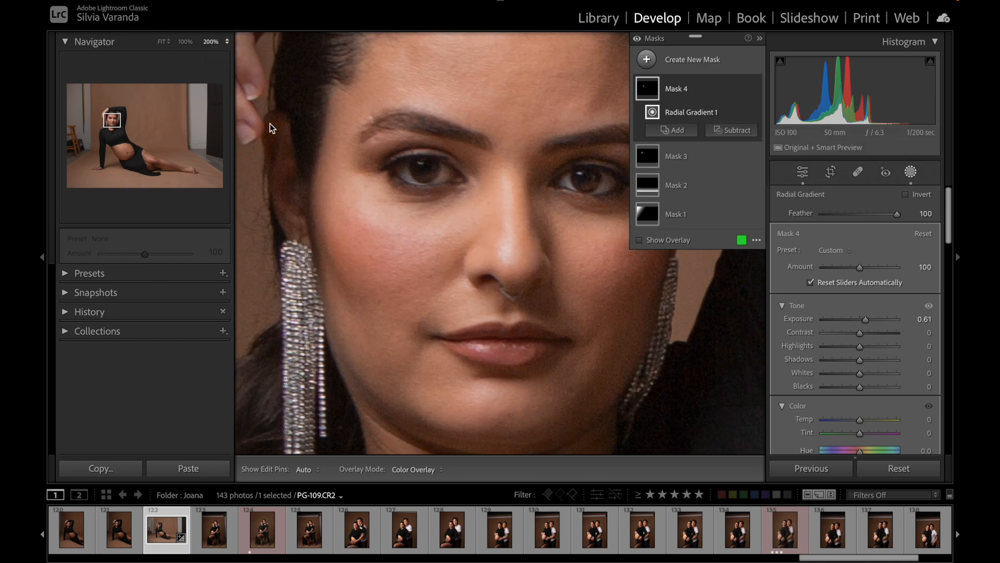
left_click_drag(417, 232, 384, 252)
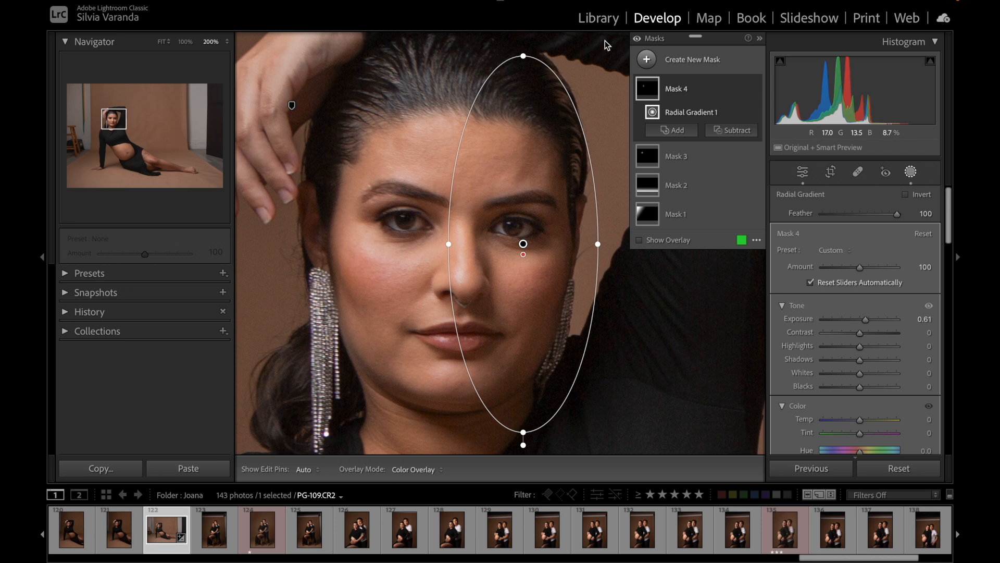
left_click(640, 41)
left_click(640, 41)
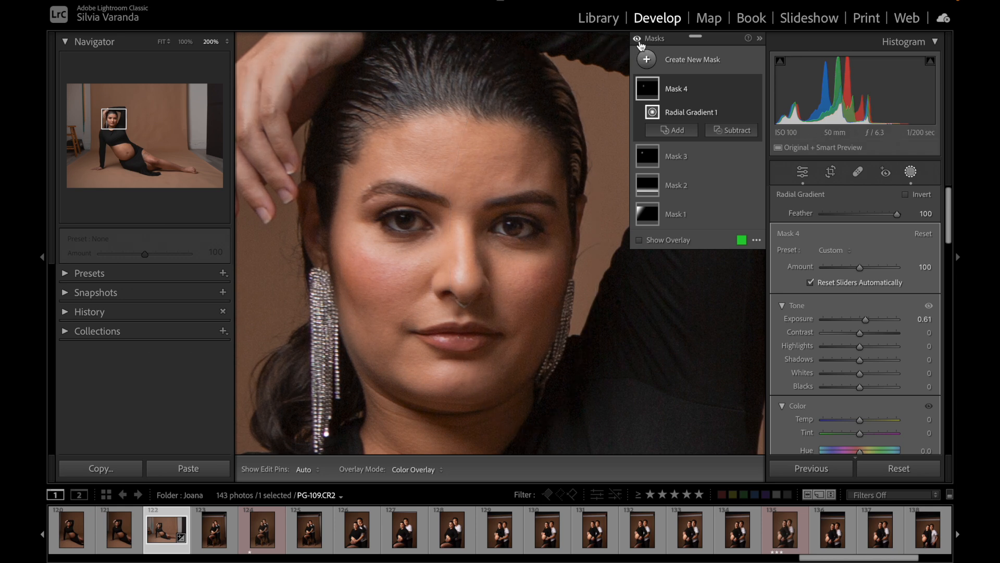
left_click(641, 42)
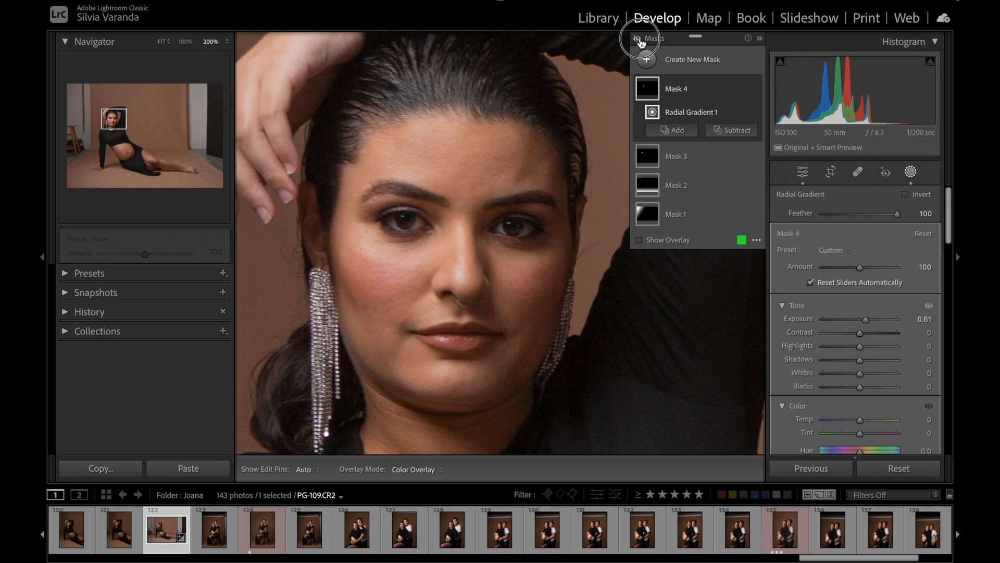
left_click(640, 41)
left_click(640, 42)
left_click(640, 41)
left_click(641, 42)
left_click(643, 40)
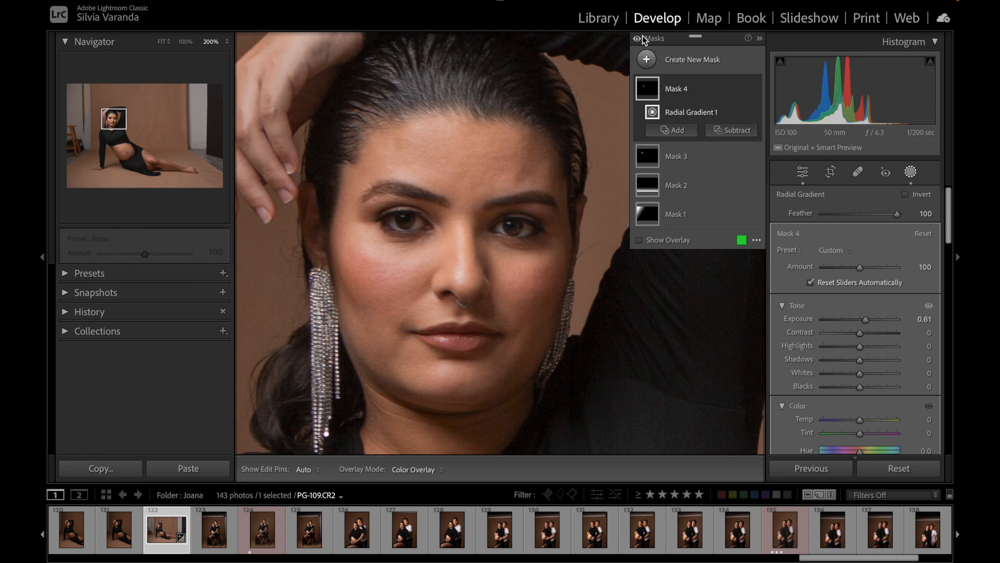
left_click(640, 42)
left_click(641, 41)
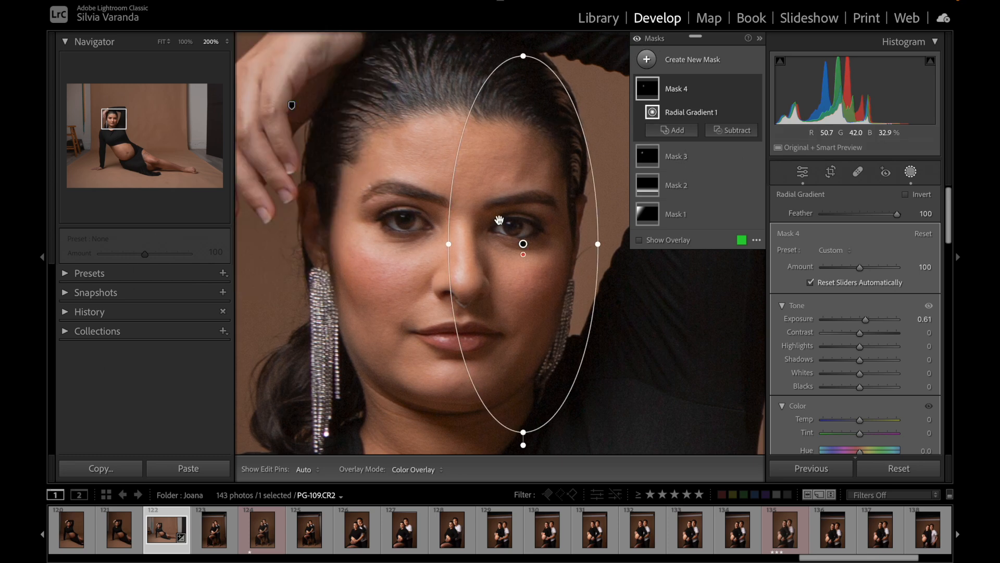
Step: Nudge the radial gradient on the shadowed half of the face slightly, and delete that gradient
mouse_move(524, 245)
left_click_drag(524, 246, 523, 247)
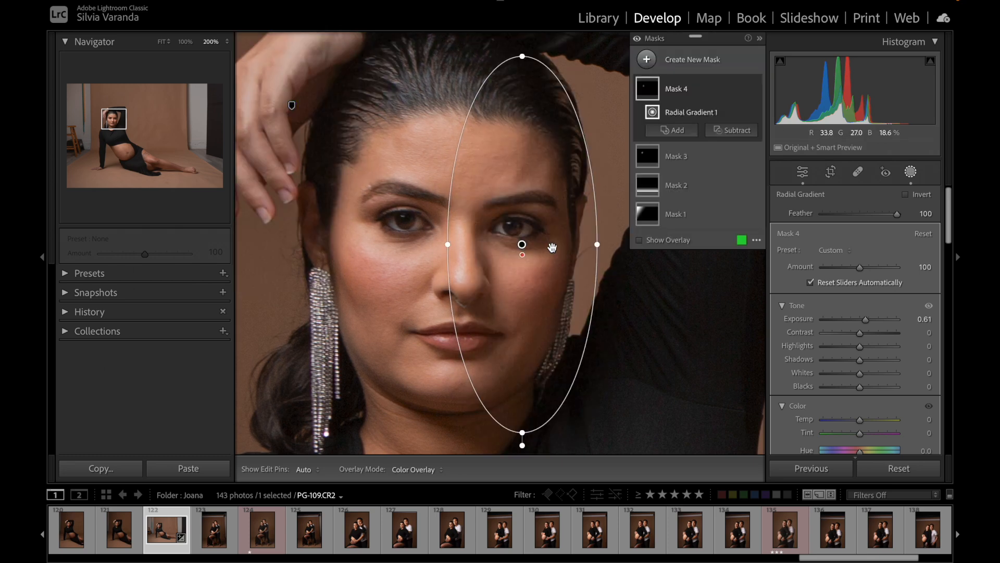
left_click(552, 248)
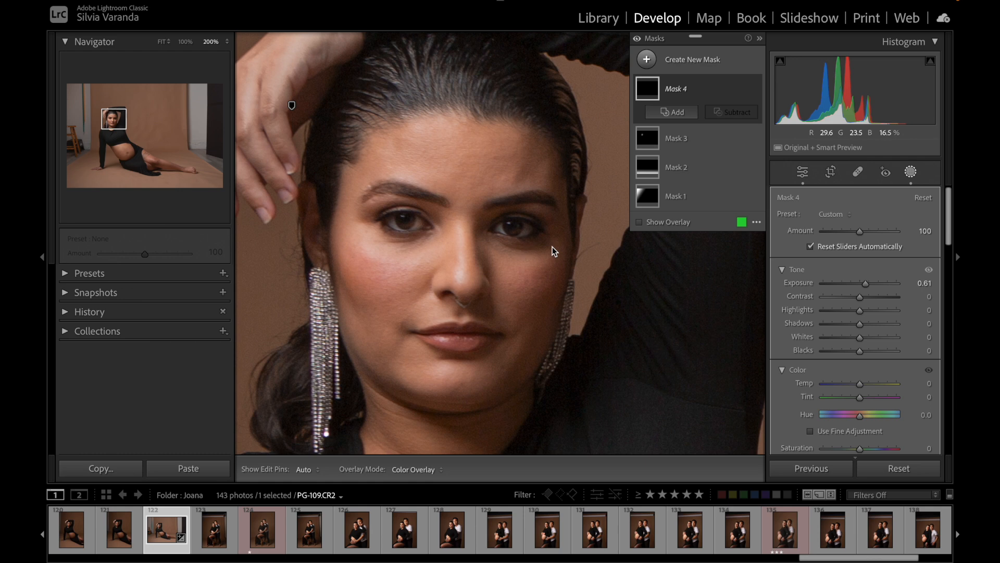
Step: Add a small radial gradient over the eye on the shadowed side of the face and set its Exposure to 0.80
left_click(648, 60)
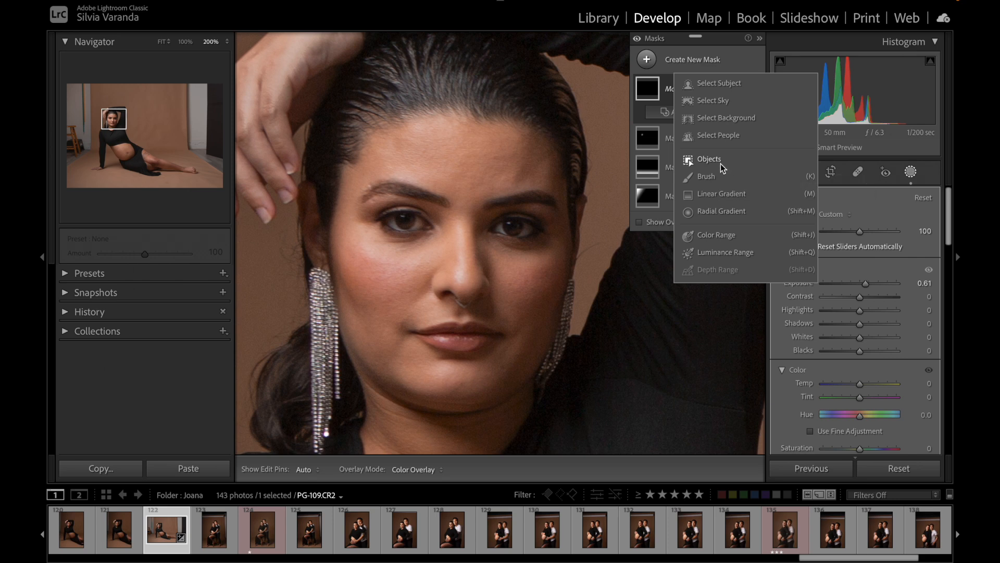
left_click(727, 211)
left_click_drag(485, 213, 545, 256)
left_click_drag(488, 202, 524, 228)
left_click_drag(521, 281, 521, 273)
left_click_drag(459, 230, 522, 230)
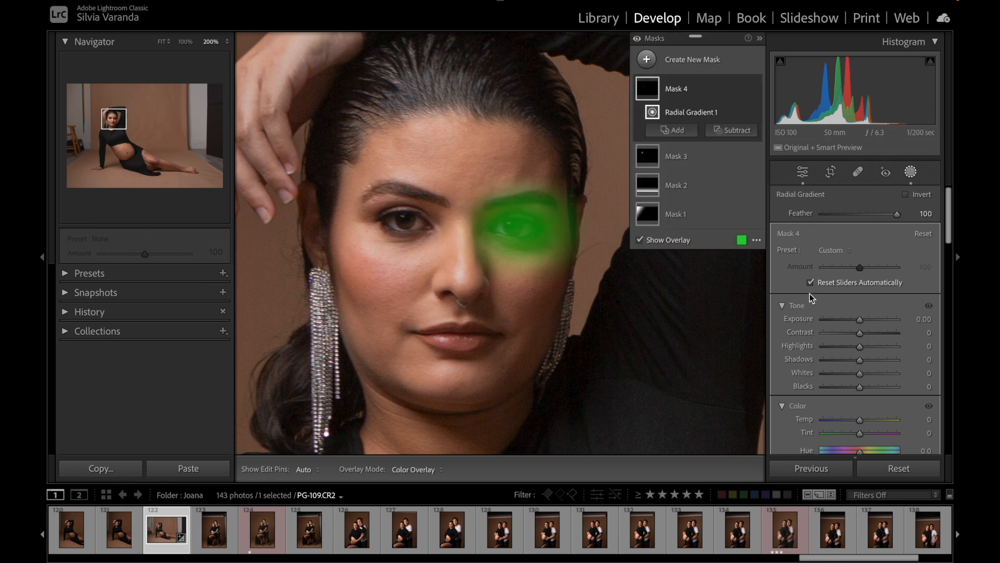
left_click_drag(860, 320, 867, 320)
mouse_move(859, 360)
left_mouse_down()
mouse_move(874, 361)
mouse_move(860, 361)
left_mouse_up()
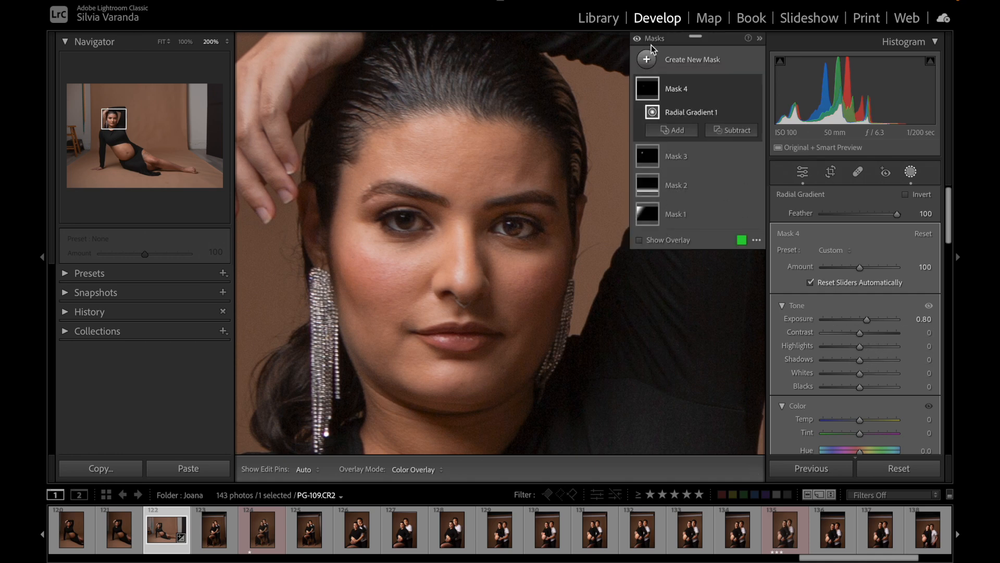
Step: Compare the face with all masks off and on, and delete the radial gradient over the shadowed eye
left_click(637, 39)
left_click(639, 40)
left_click(638, 39)
left_click(638, 39)
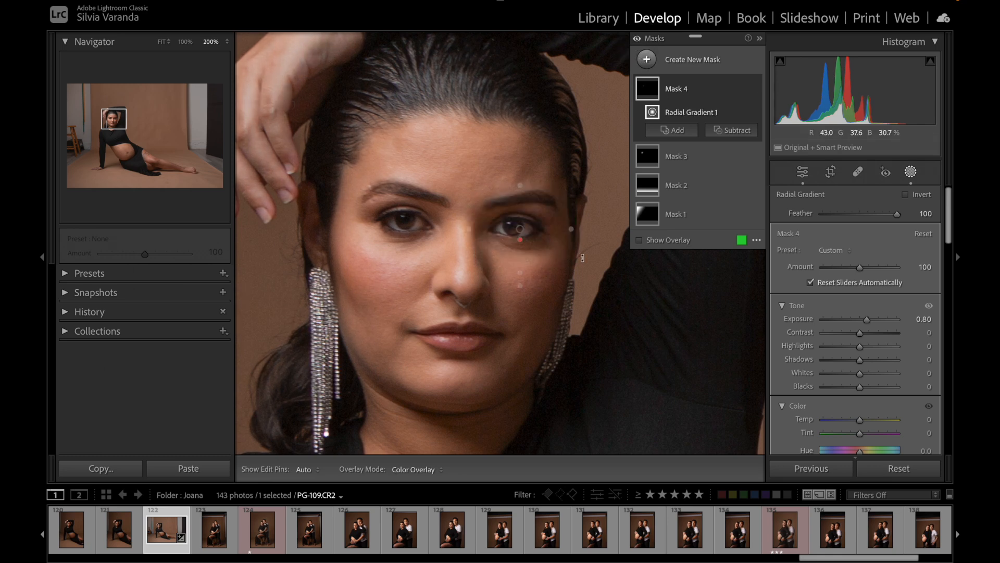
key("z")
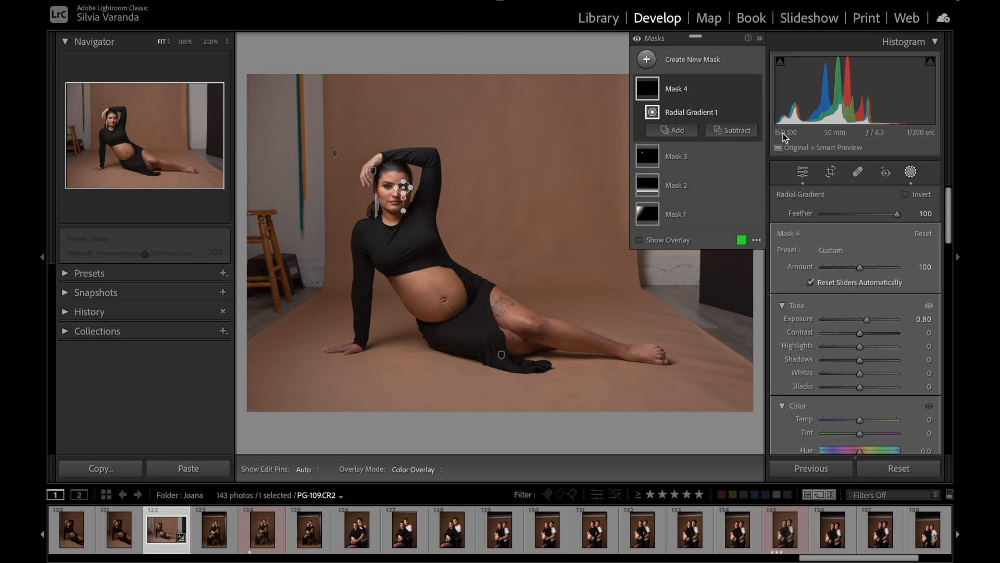
left_click(758, 39)
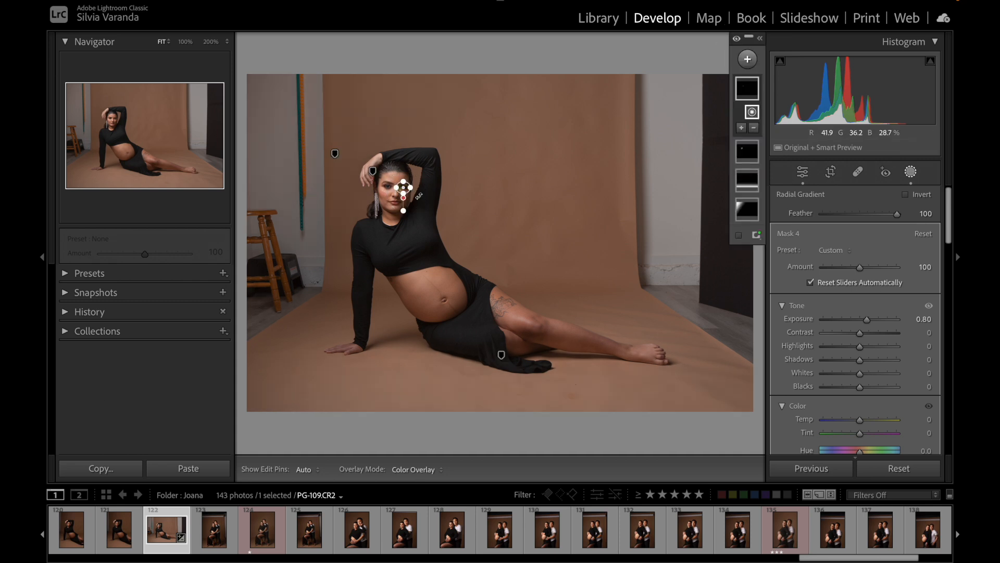
key("Delete")
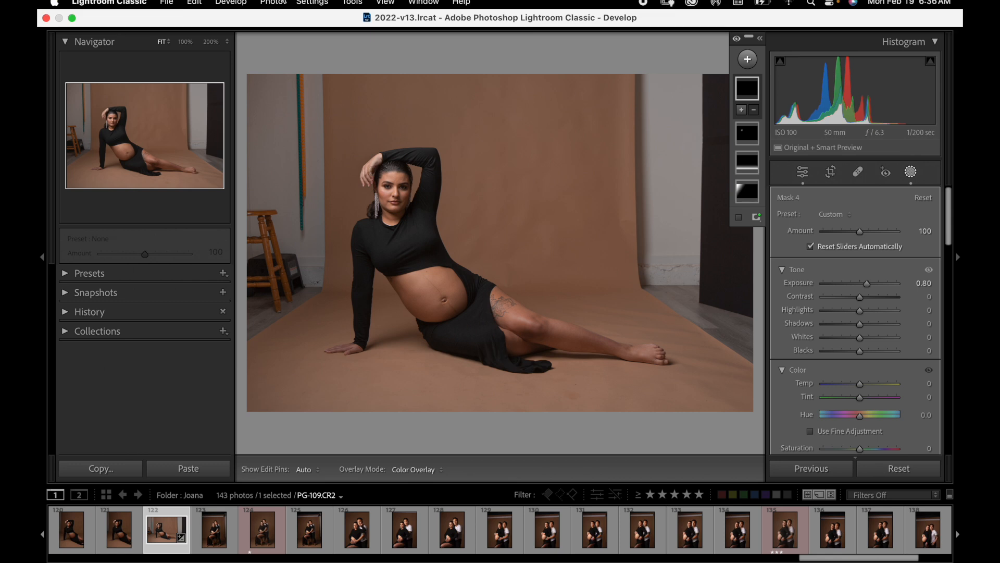
Step: Hide the left panels and the module bar to enlarge the photo, and compare it with all masks off and on
left_click(40, 260)
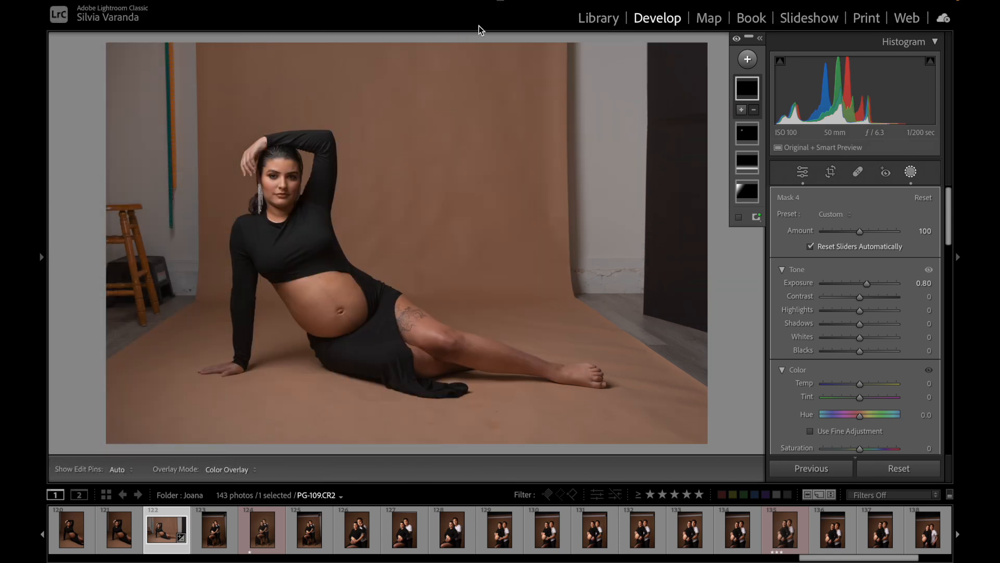
left_click(502, 2)
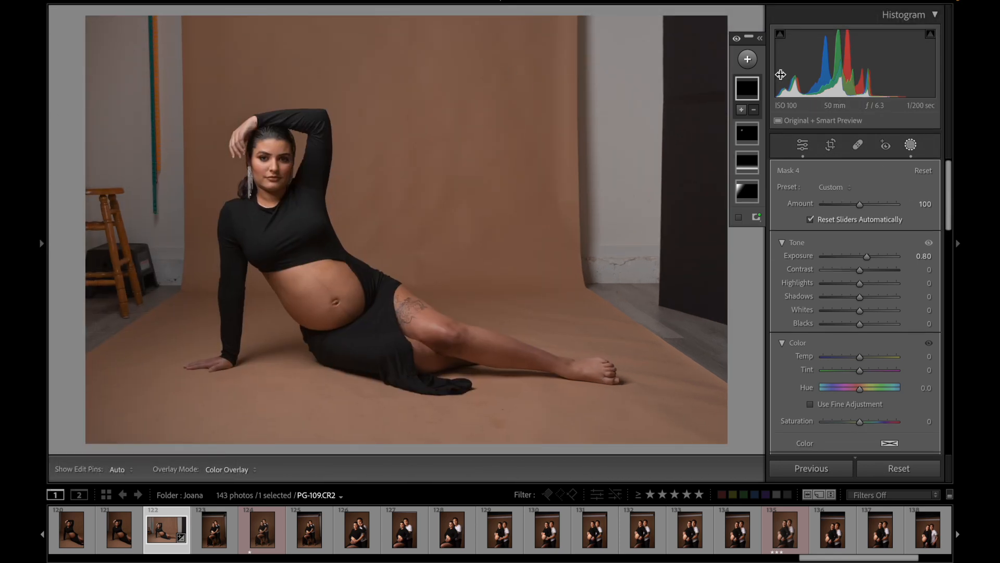
left_click(736, 39)
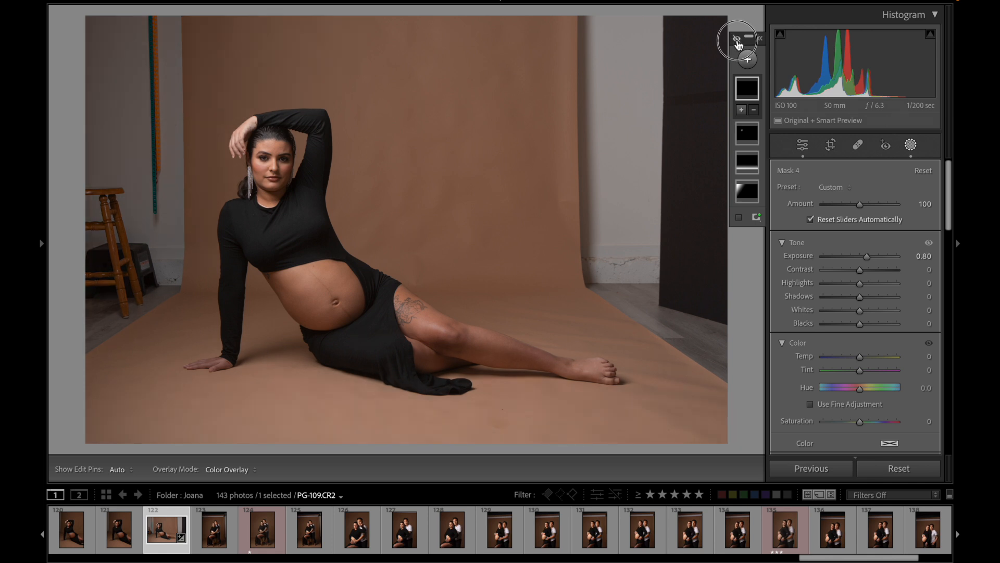
left_click(736, 39)
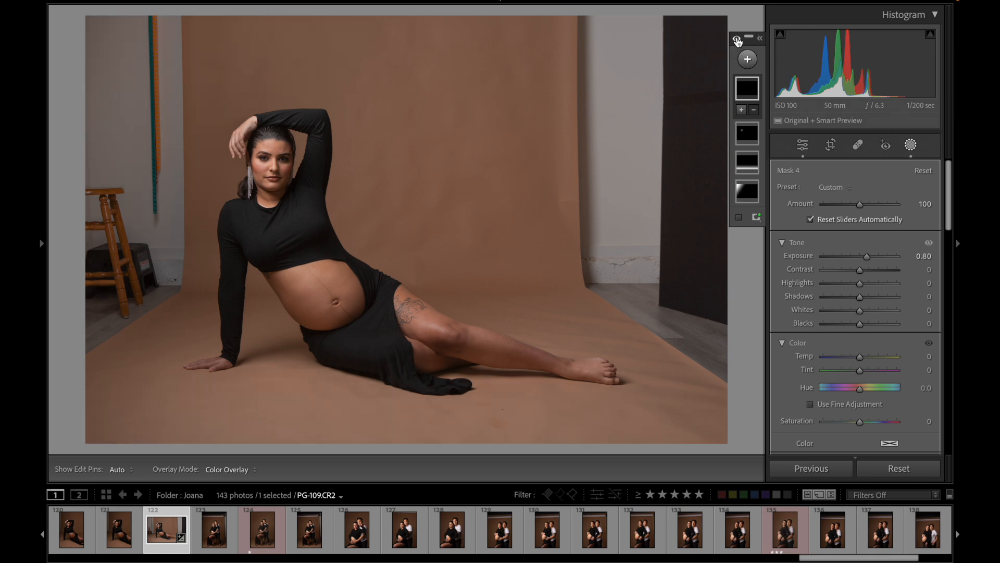
left_click(736, 40)
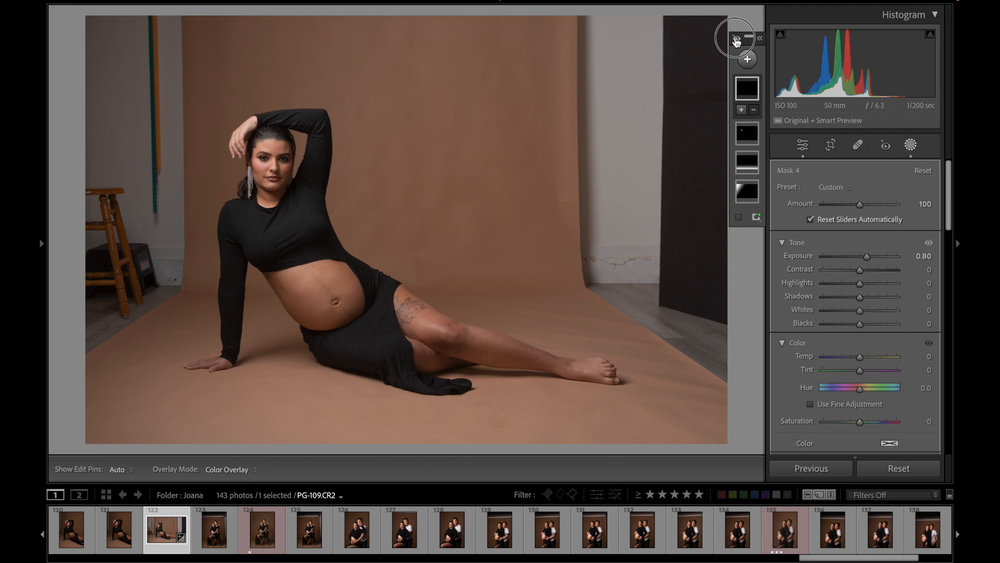
left_click(736, 39)
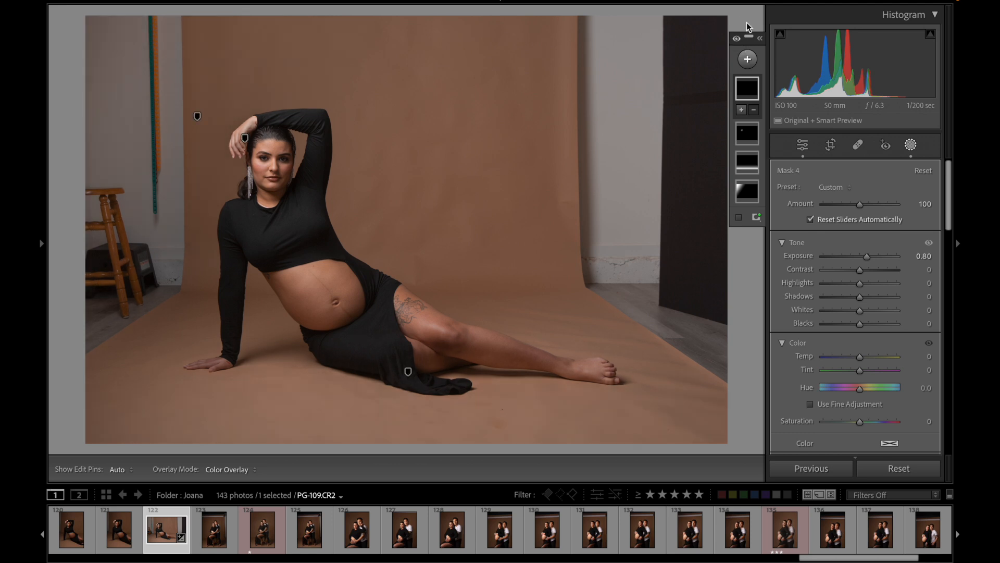
Step: Narrow the radial gradient on the woman's raised hand slightly and check the photo with all masks toggled
left_click(245, 137)
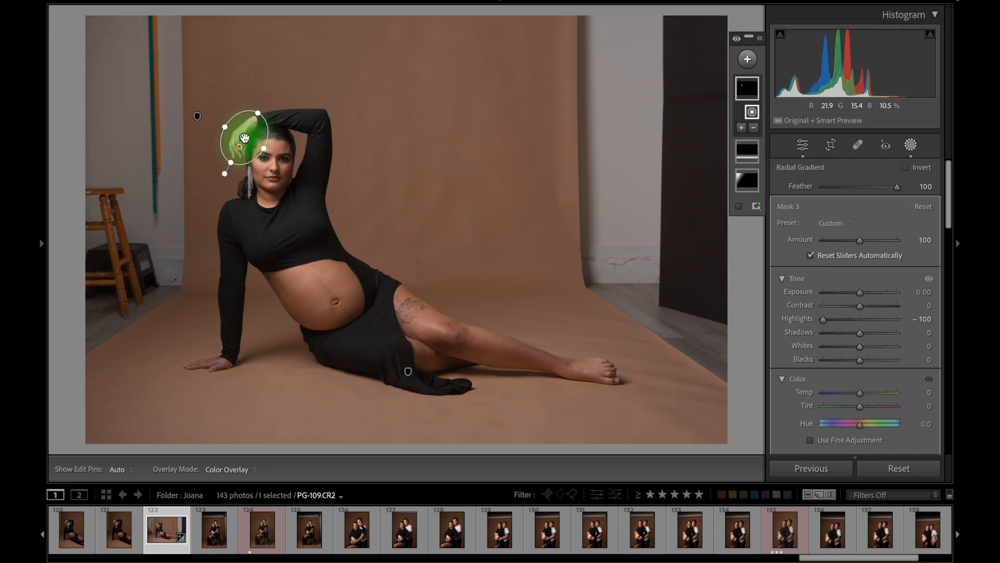
left_click_drag(264, 148, 258, 144)
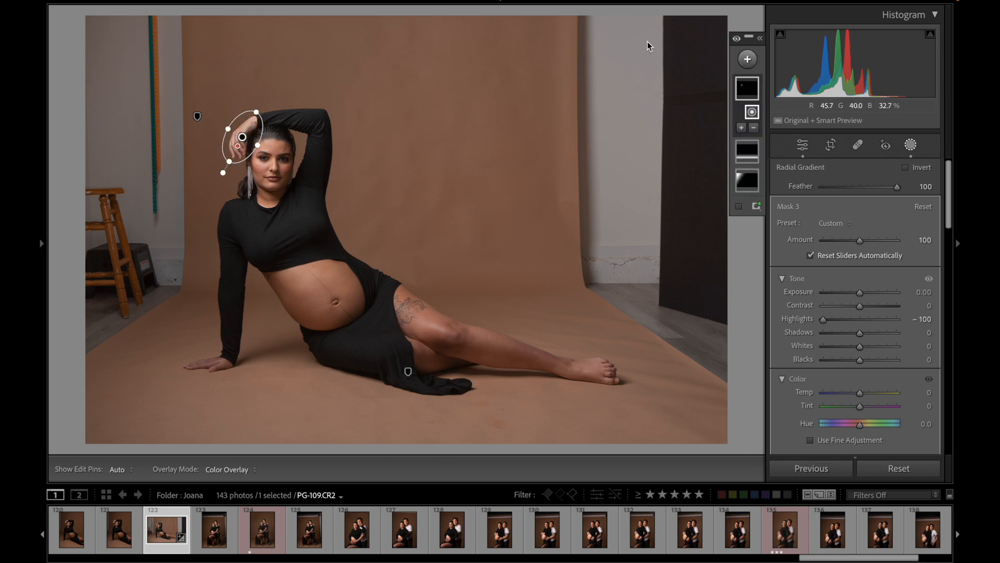
left_click(736, 40)
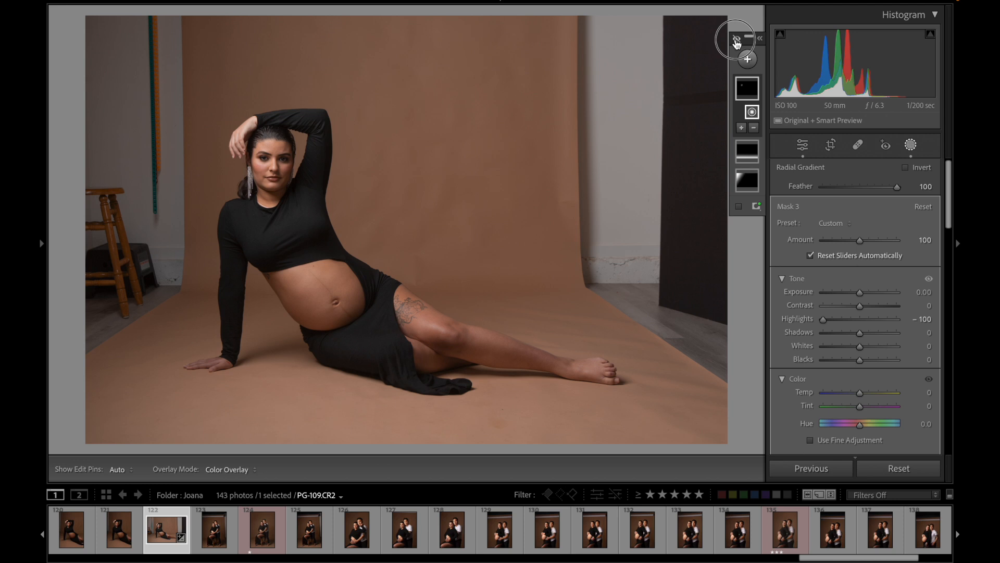
left_click(737, 40)
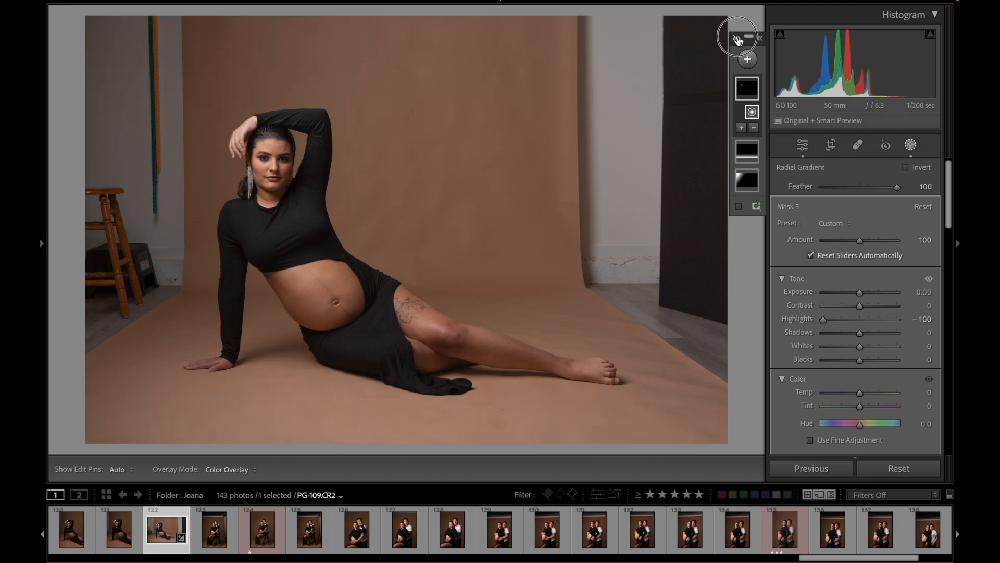